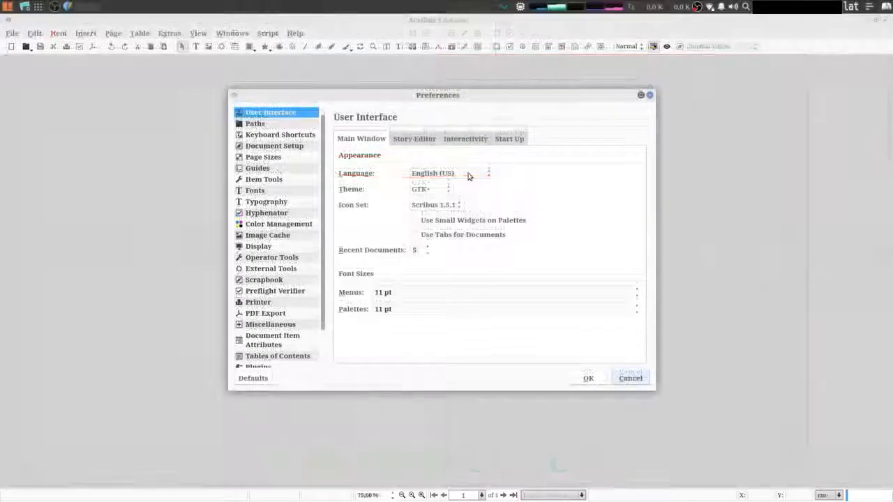
Set the user interface language to Spanish and apply the preferences
click(470, 173)
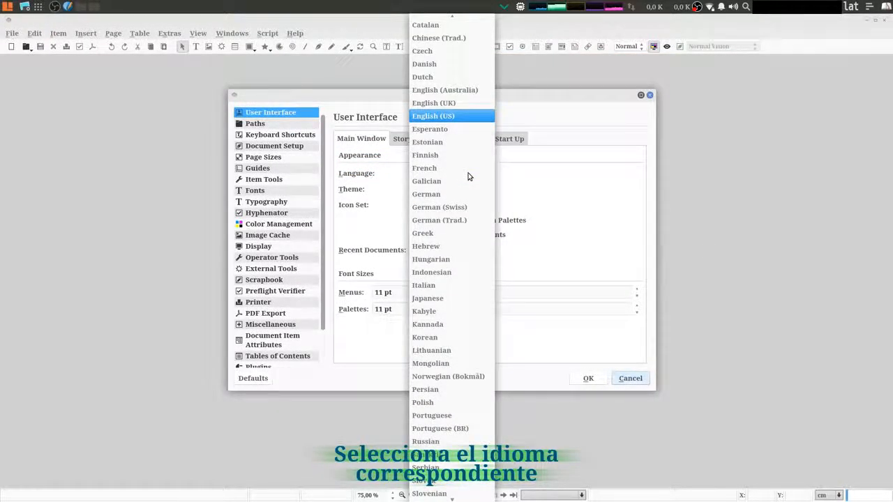
scroll(468, 176, down, 3)
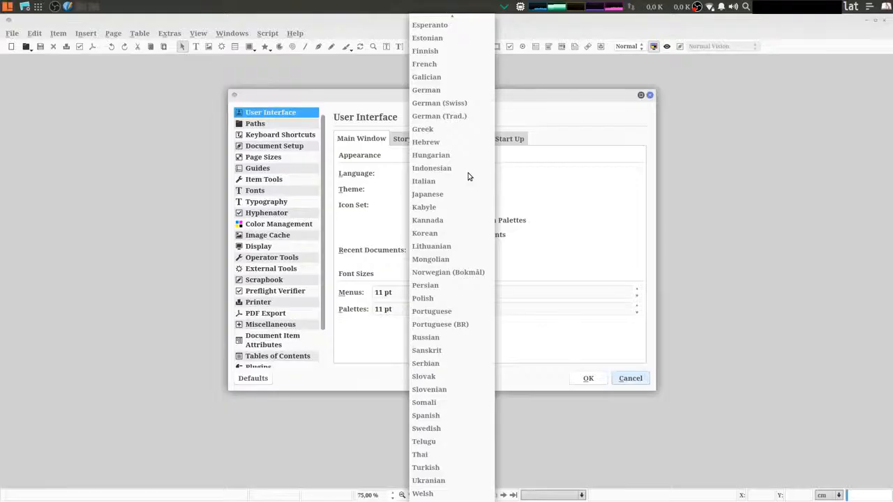
click(447, 416)
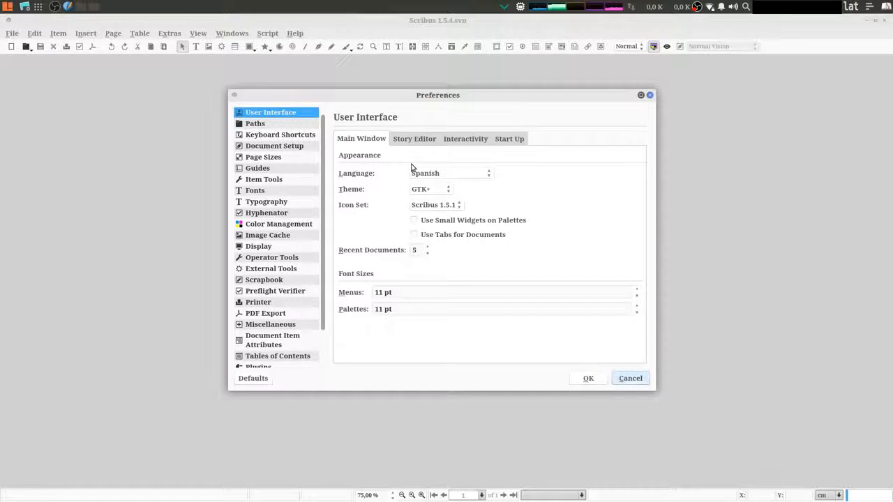
click(588, 379)
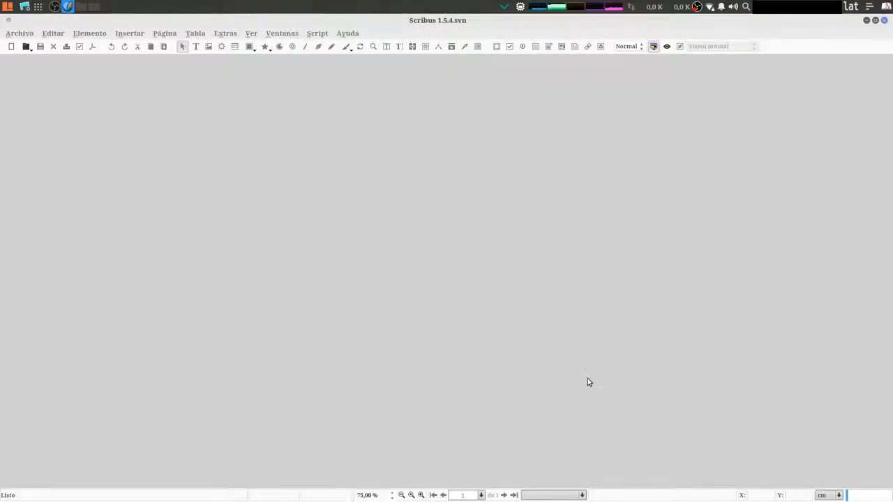
Set the default document language to Español (Latinoamérica) in the document setup preferences
click(19, 33)
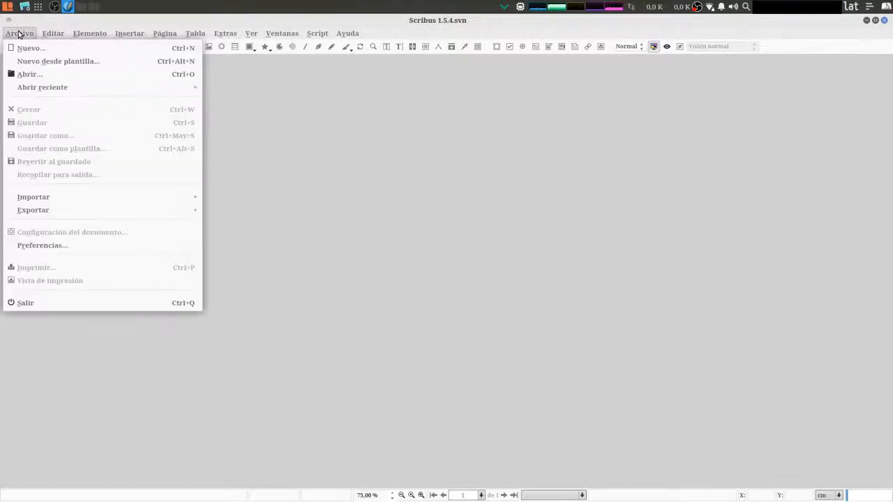
click(87, 247)
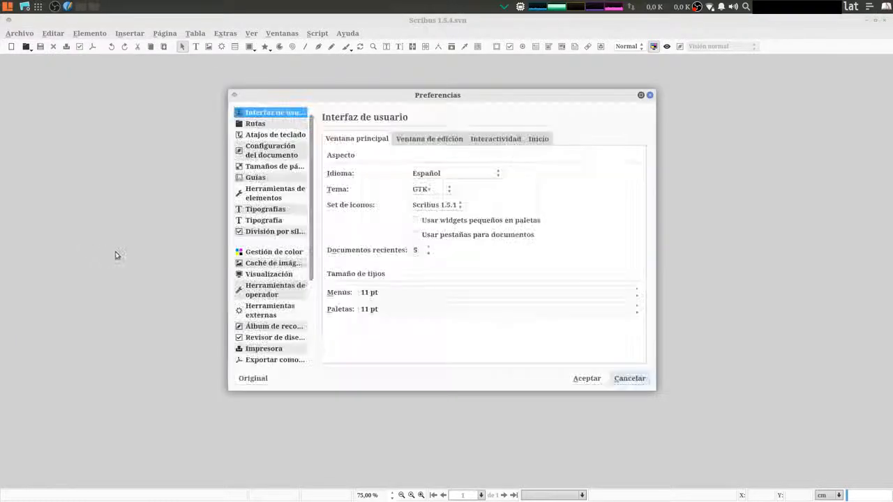
click(272, 150)
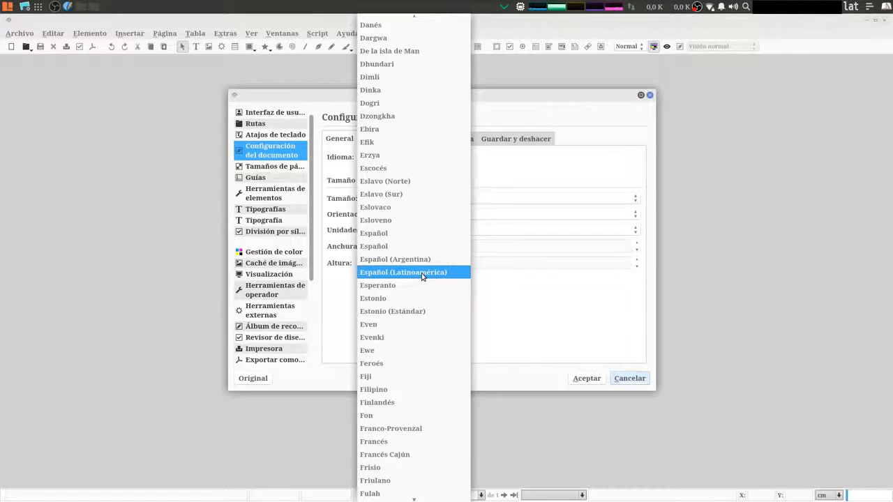
click(422, 273)
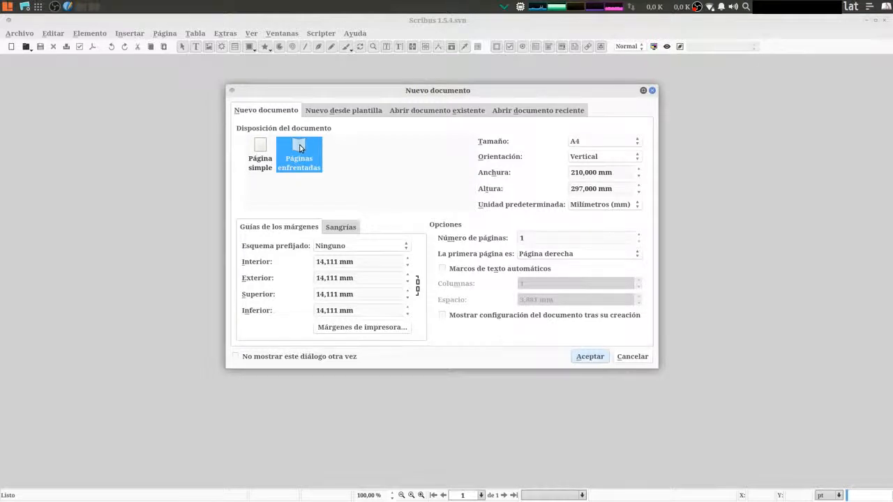
Set the new facing-pages document's page size to Carta and its default unit to centimetres
click(616, 145)
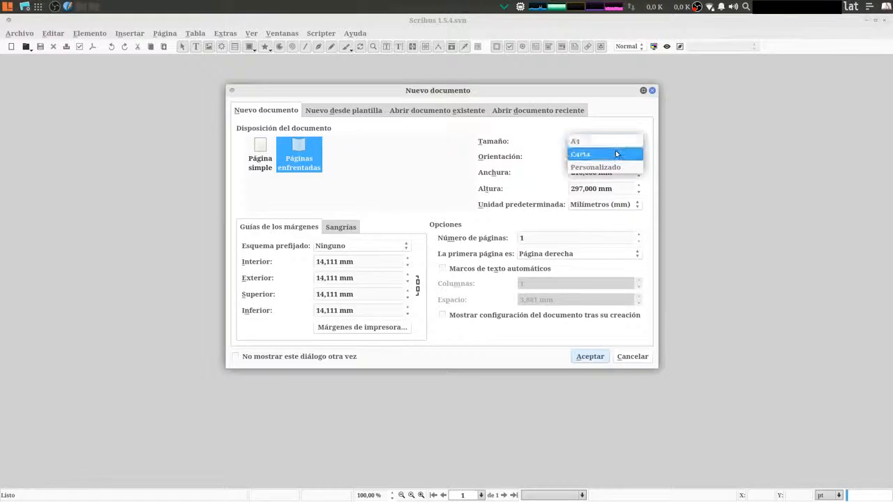
click(600, 156)
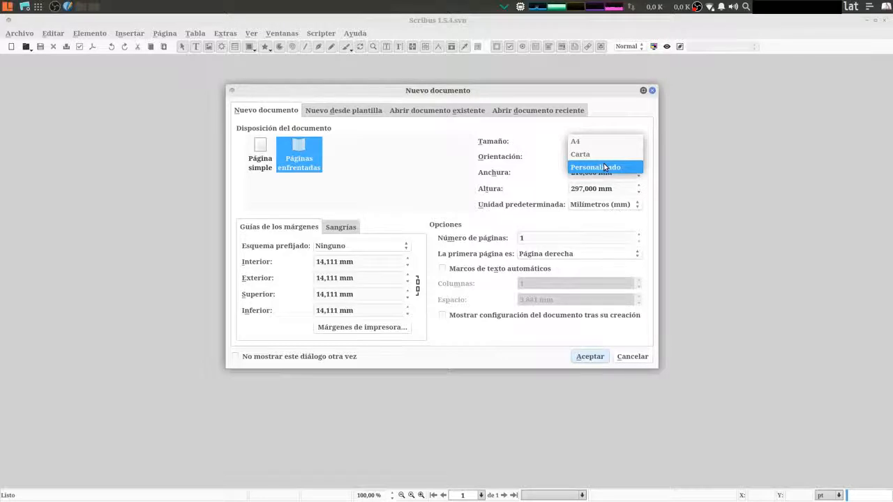
click(609, 155)
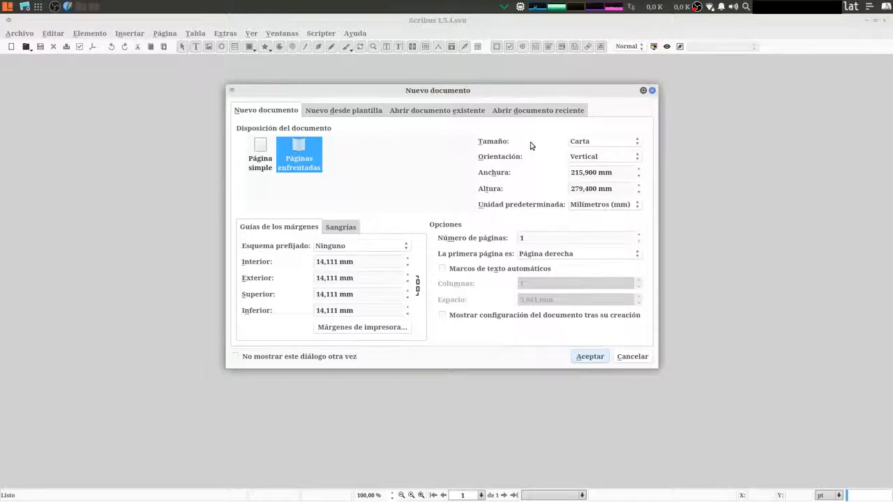
click(584, 148)
click(588, 130)
click(591, 143)
click(592, 152)
click(598, 205)
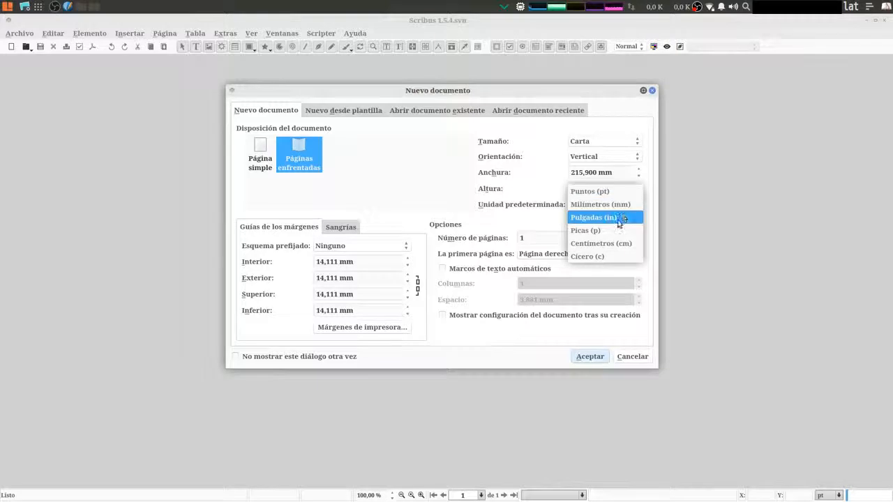
click(617, 242)
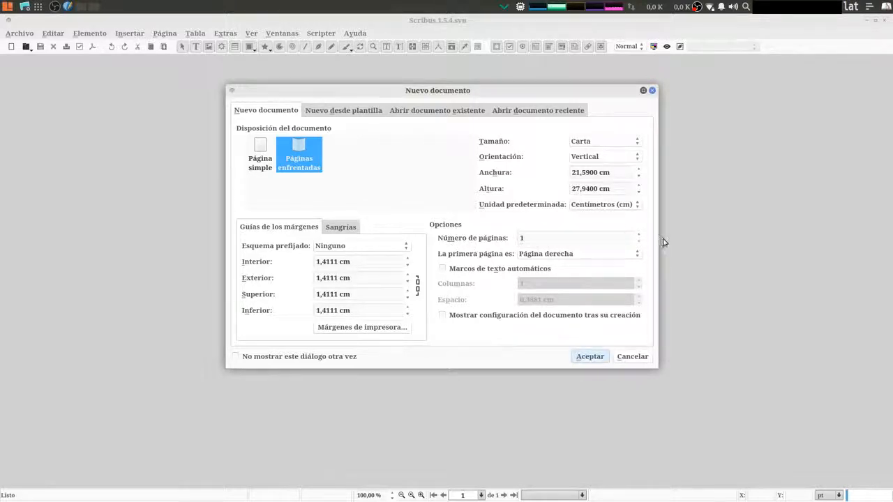
Give the new document 4 pages with the first one as a right page, and create it
click(637, 237)
click(638, 241)
text(4)
click(637, 241)
click(572, 241)
click(638, 241)
text(4)
click(562, 261)
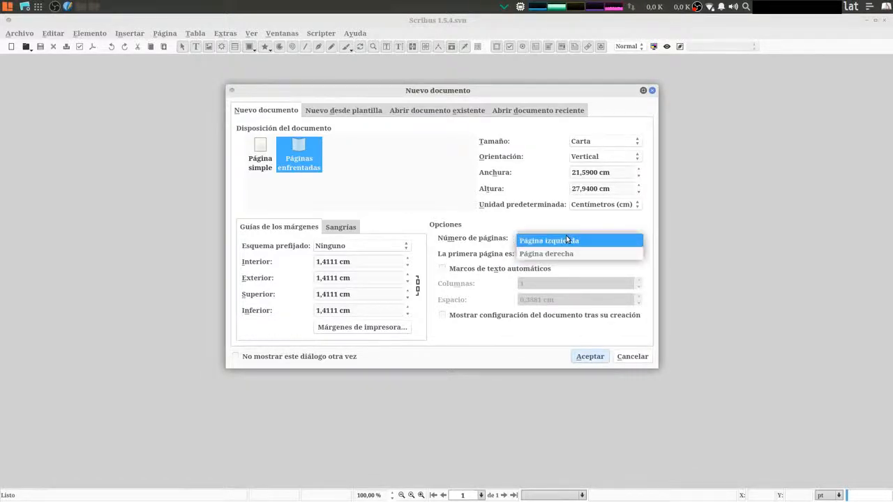
click(534, 254)
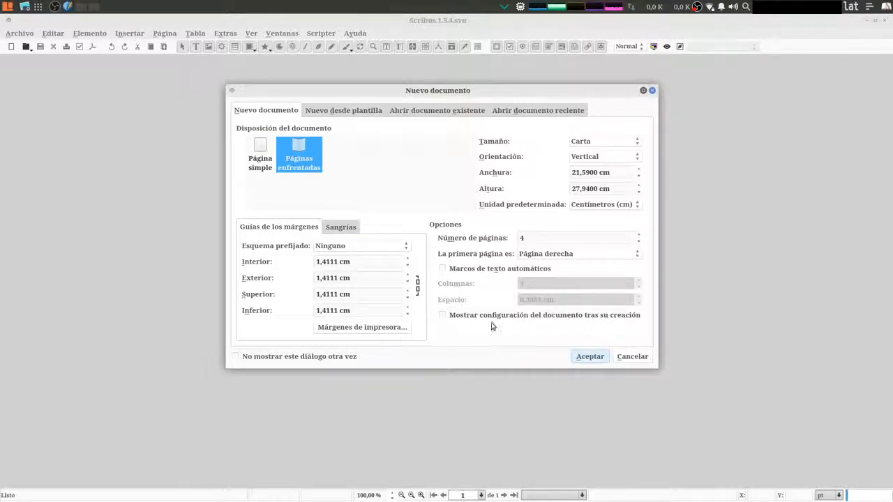
click(590, 357)
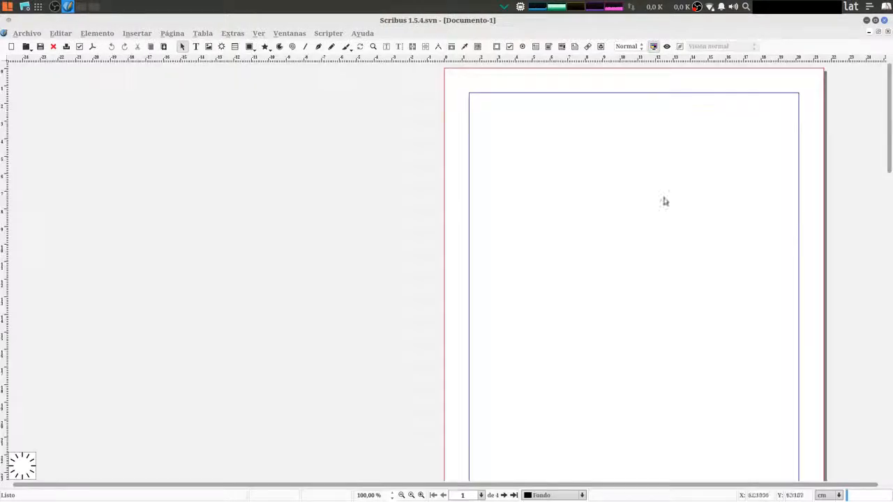
Examine the layout of all the new document's pages, at full size and zoomed out to 50%
scroll(667, 179, down, 8)
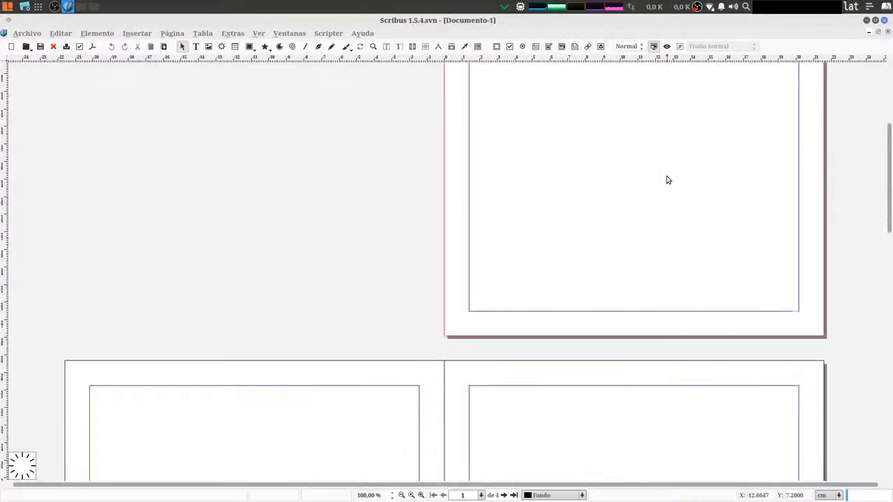
scroll(667, 180, down, 5)
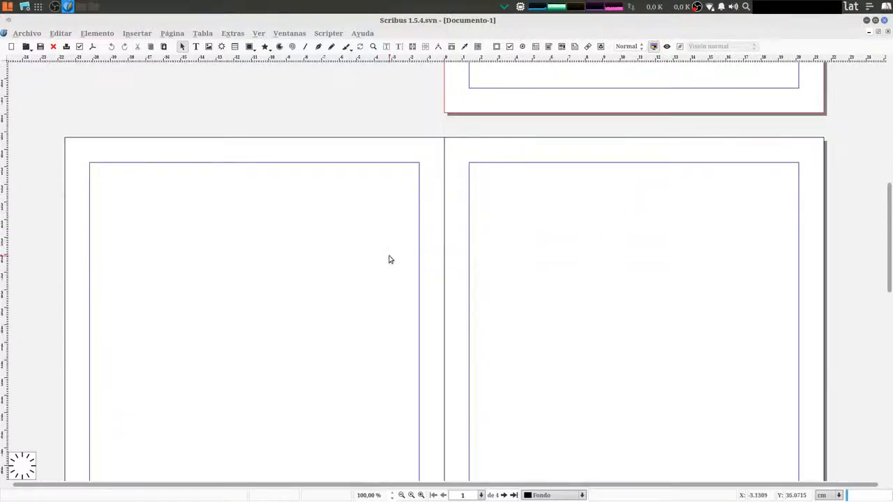
scroll(590, 259, down, 10)
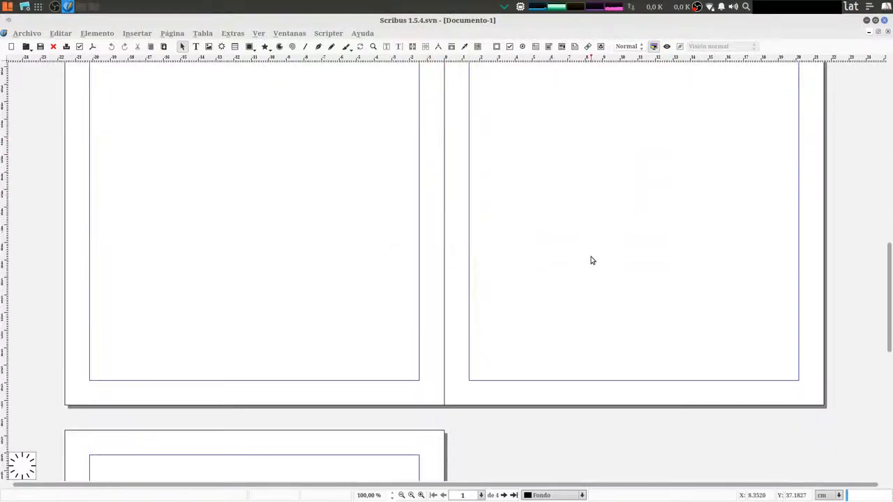
scroll(590, 261, down, 10)
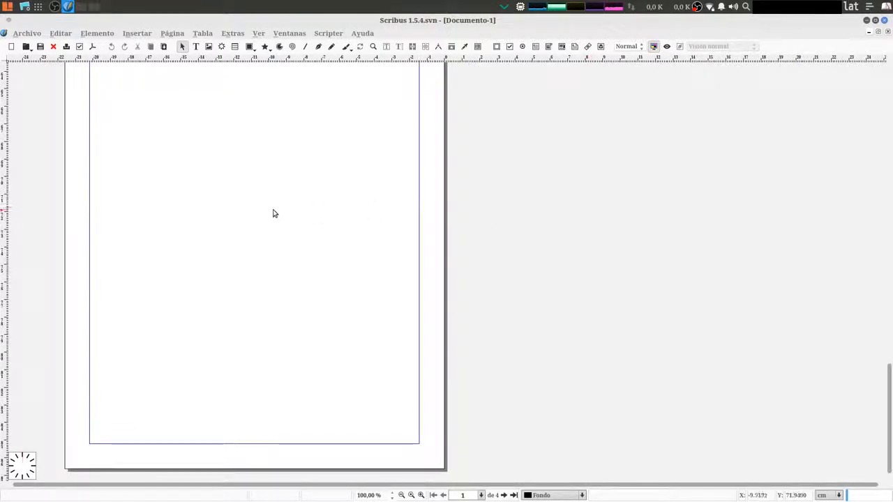
click(402, 495)
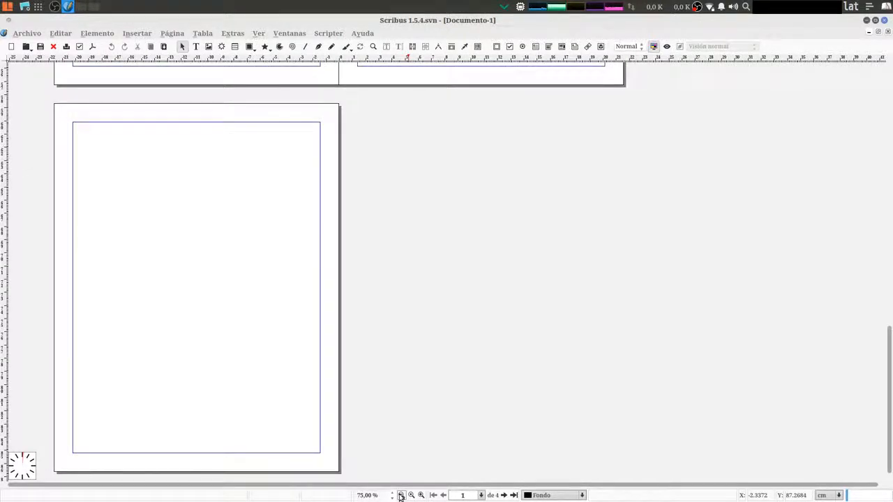
click(401, 496)
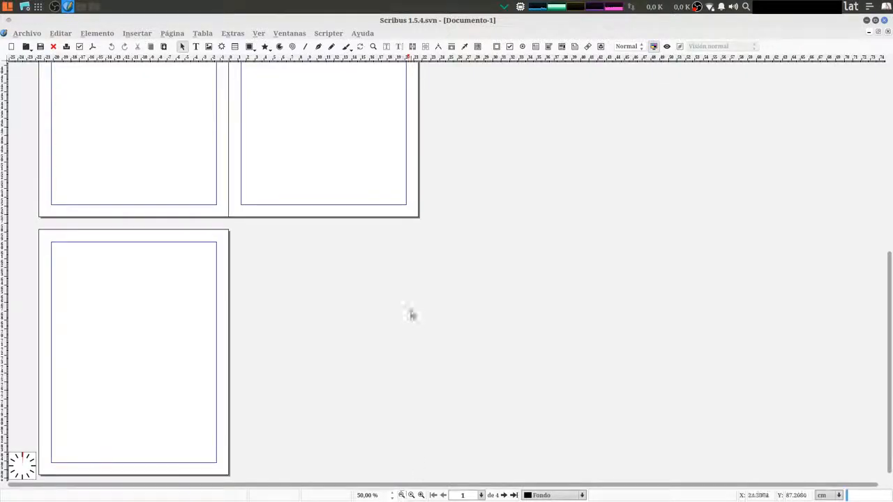
scroll(410, 313, up, 4)
scroll(411, 312, up, 2)
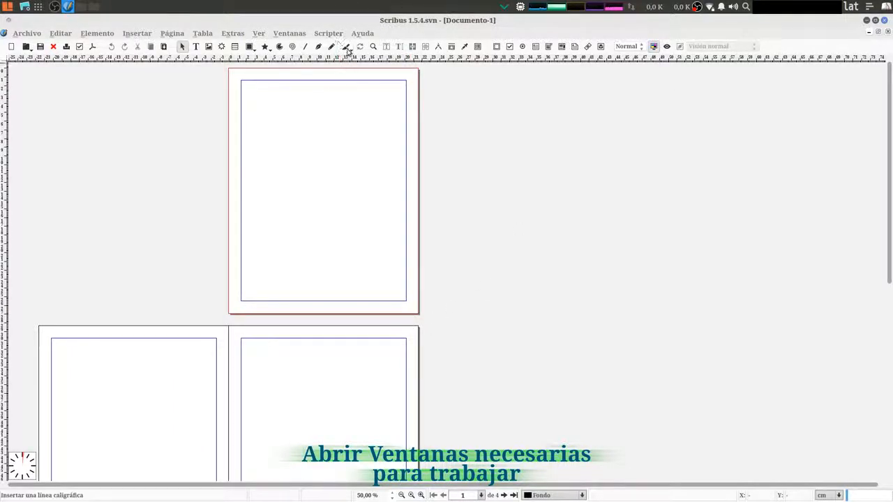
Show the Propiedades and Propiedades de texto windows and arrange them side by side beside the pages
click(297, 34)
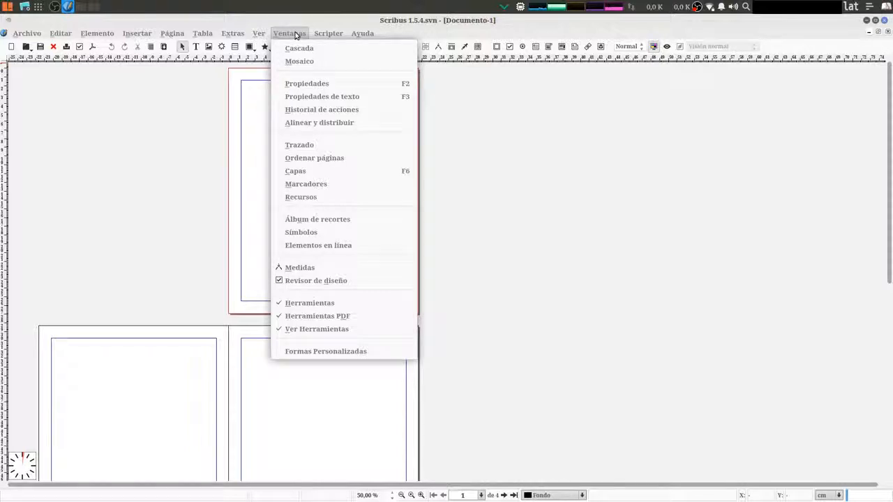
click(311, 86)
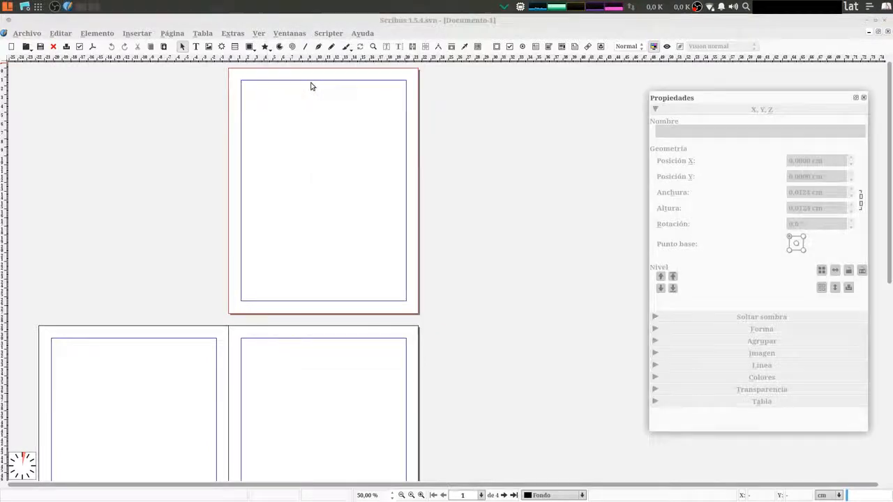
drag(725, 104, 686, 81)
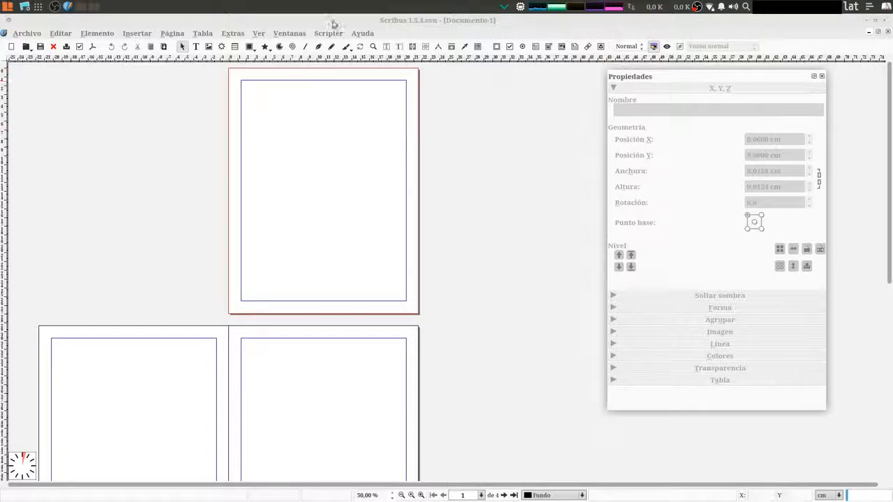
click(284, 34)
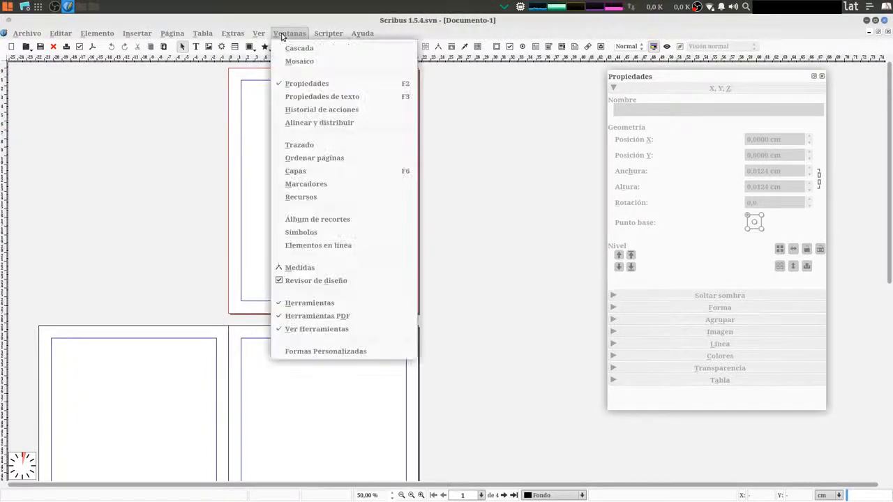
click(379, 99)
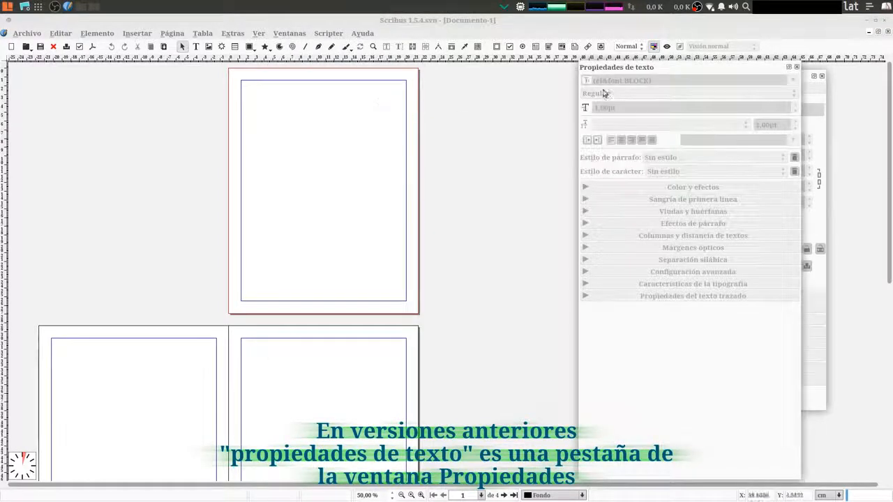
drag(647, 72, 452, 73)
drag(720, 84, 768, 79)
drag(554, 70, 600, 69)
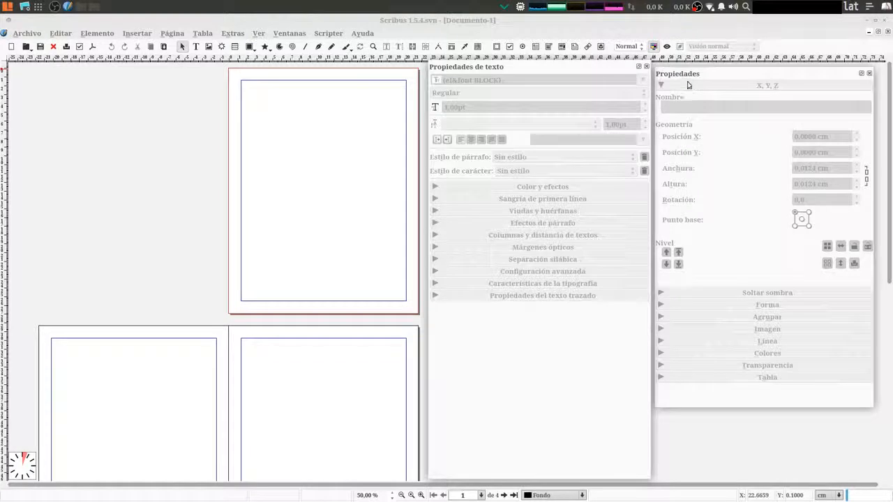
Show the Ordenar páginas window and move it clear of the two properties windows
click(290, 34)
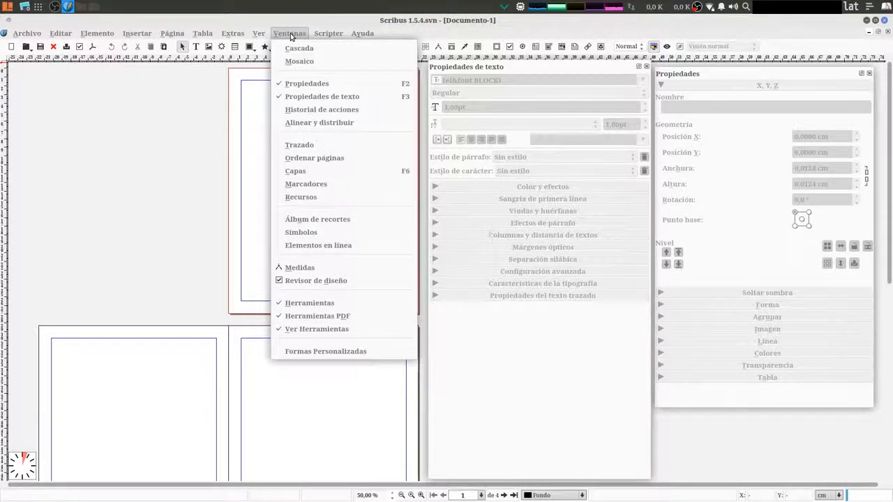
click(303, 159)
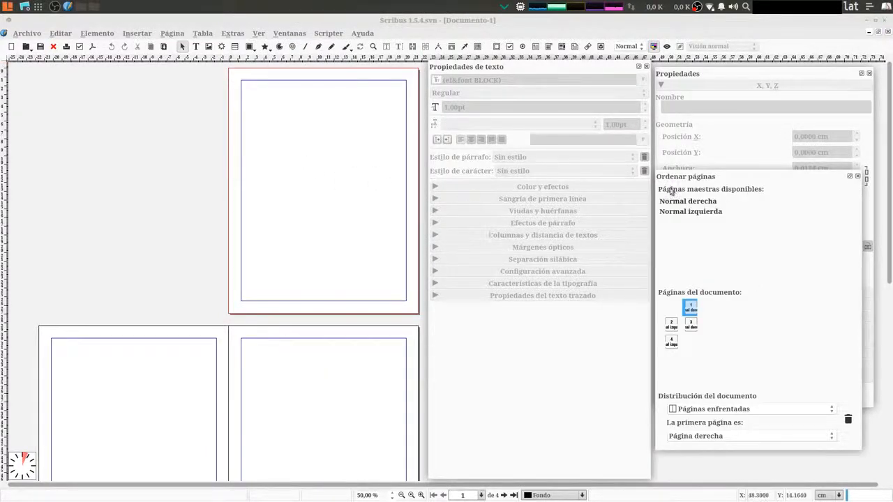
drag(713, 180, 97, 55)
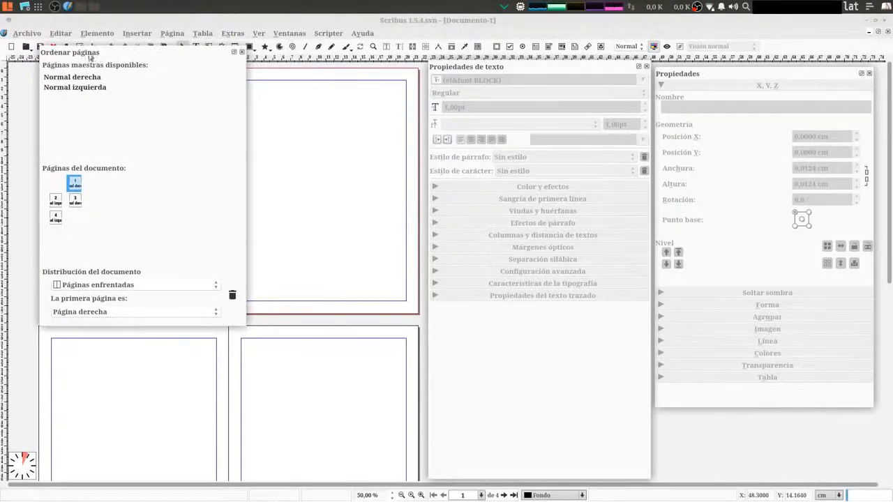
Make pages 1, 3 and 2 the active page in turn to compare the canvas with the page overview
click(74, 182)
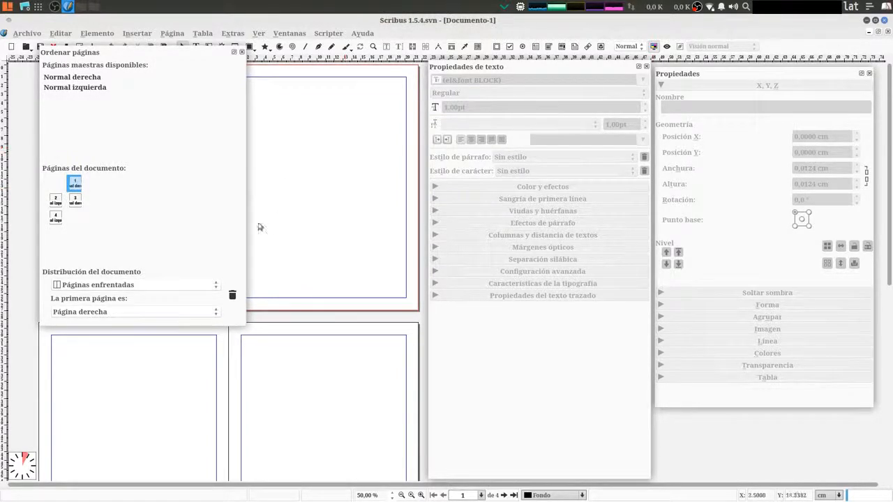
click(300, 375)
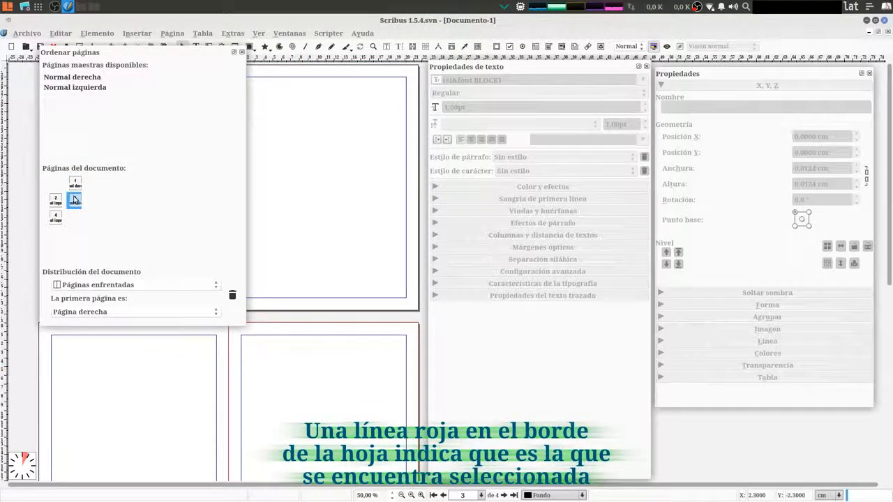
click(78, 408)
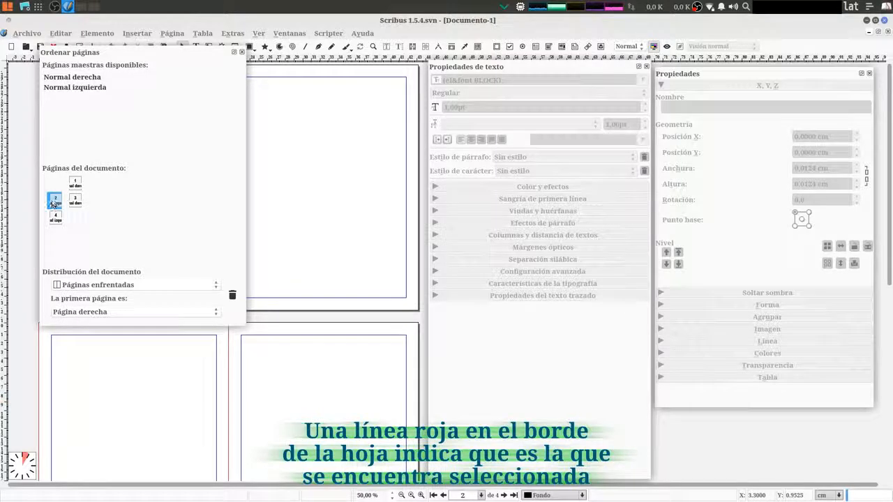
Make page 3 and page 1 the active page in turn, using both the canvas and the page overview
click(312, 363)
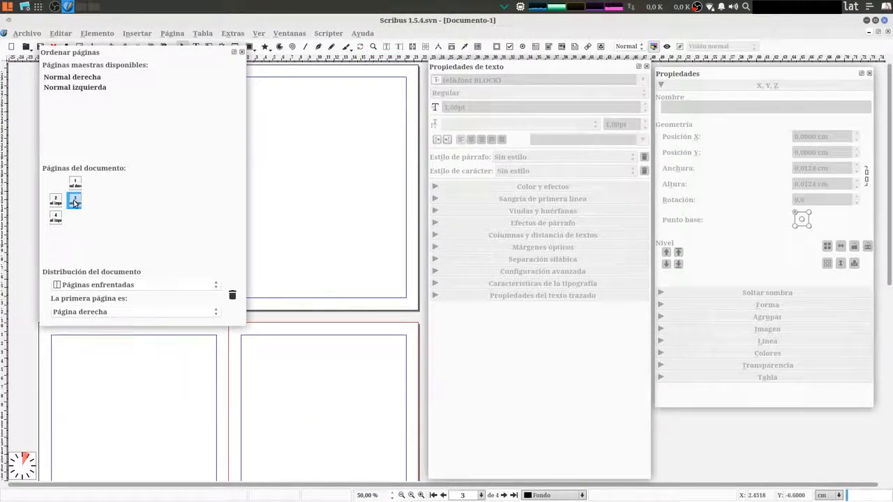
drag(76, 203, 73, 184)
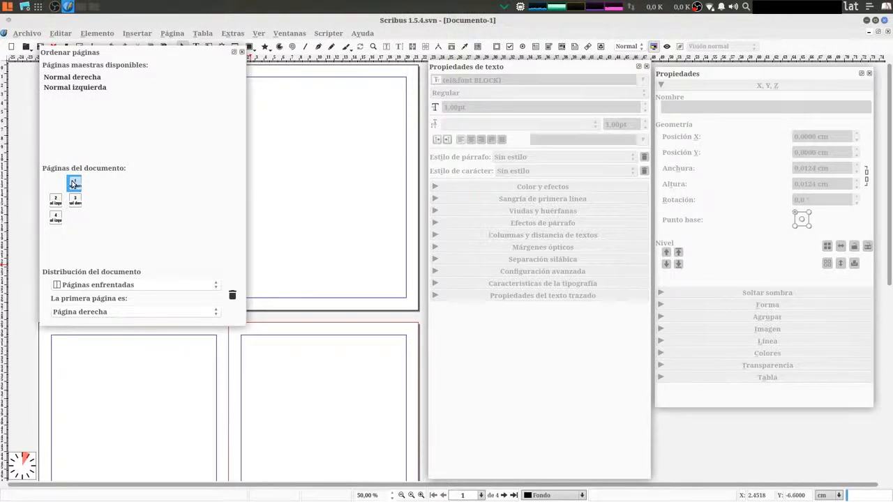
click(376, 134)
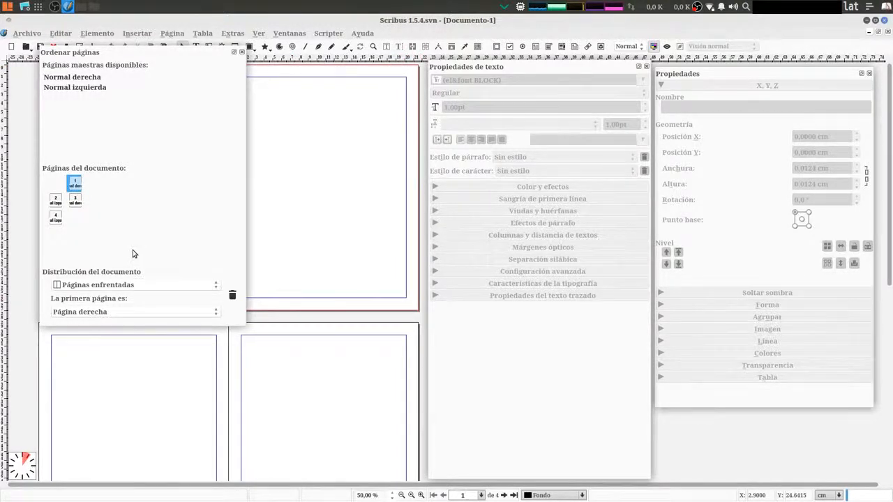
Review the document layout and first-page position options in Ordenar páginas, keeping Páginas enfrentadas selected
click(121, 284)
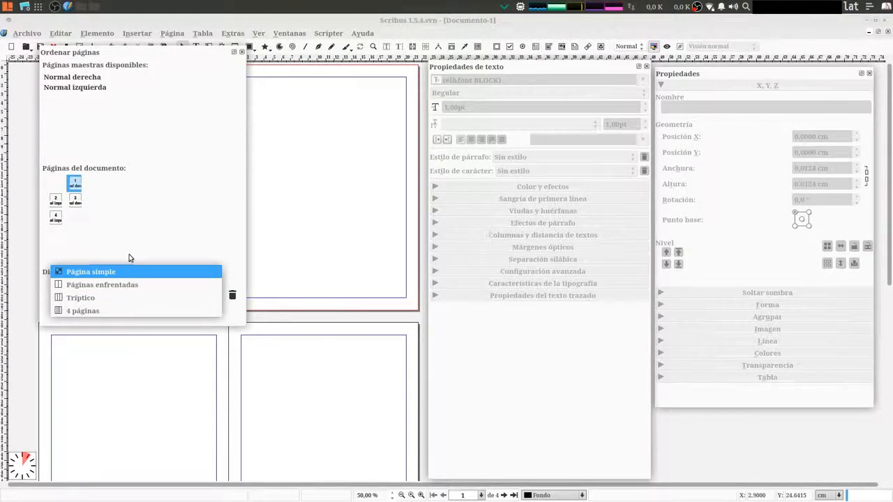
click(130, 250)
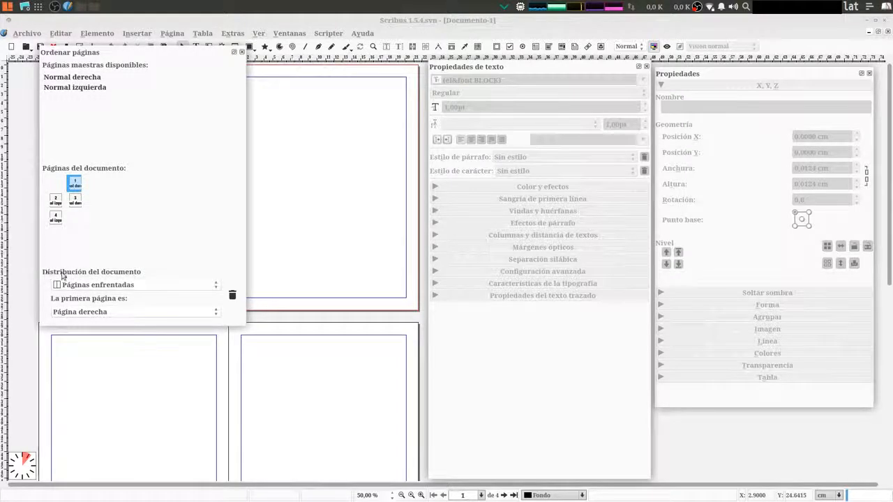
click(96, 289)
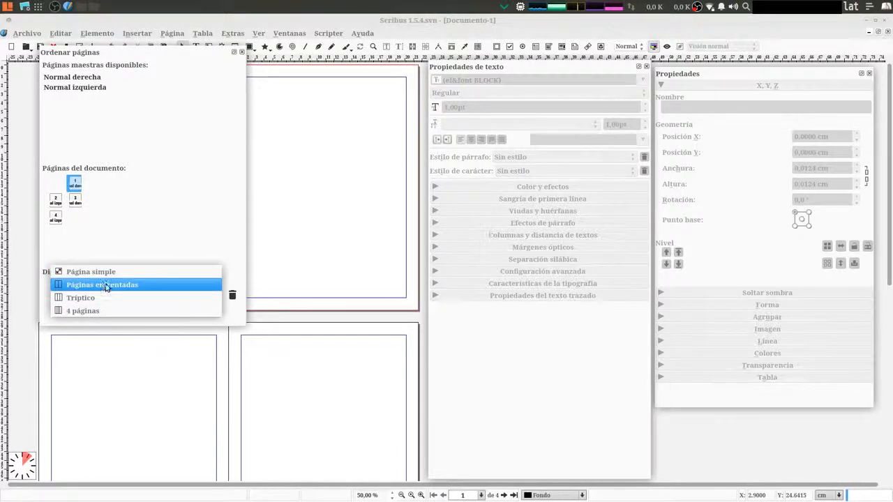
click(106, 287)
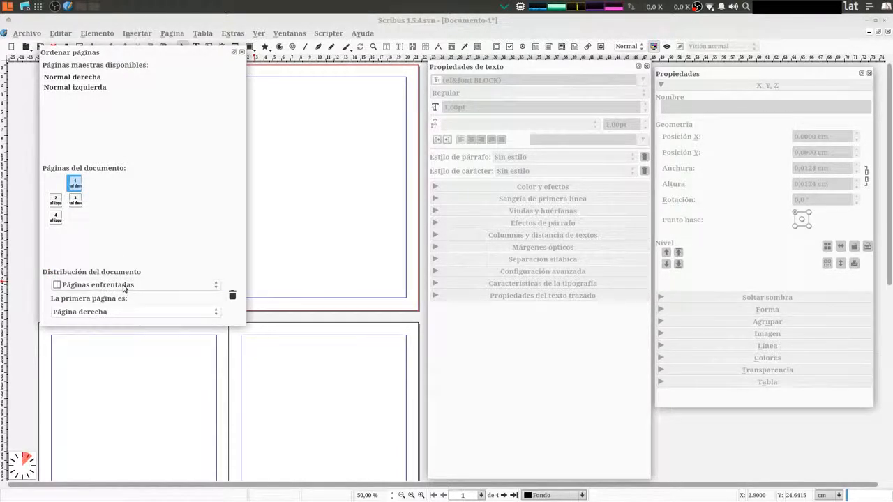
click(98, 314)
click(97, 314)
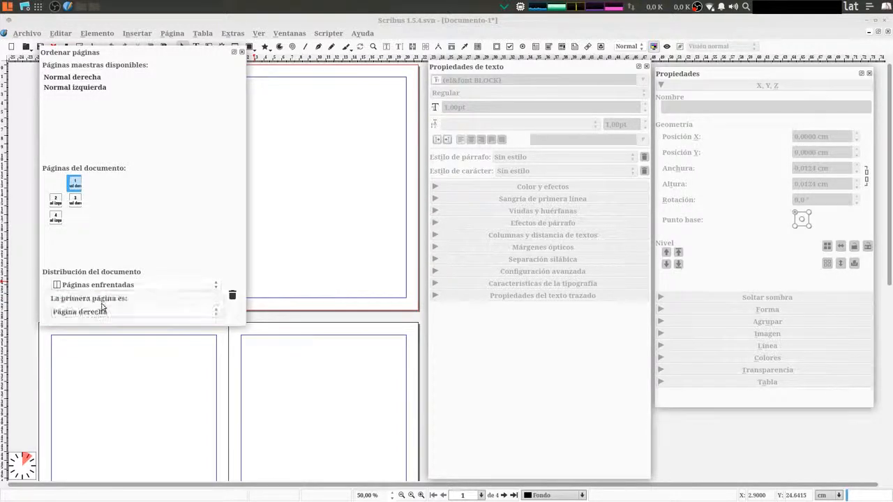
Move the Ordenar páginas window off the pages and set the first page to Página izquierda
drag(96, 53, 504, 106)
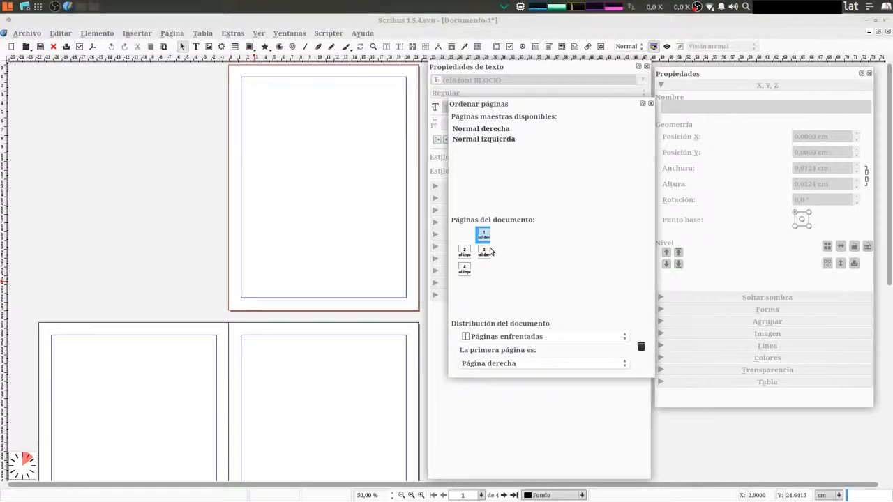
click(491, 363)
click(493, 351)
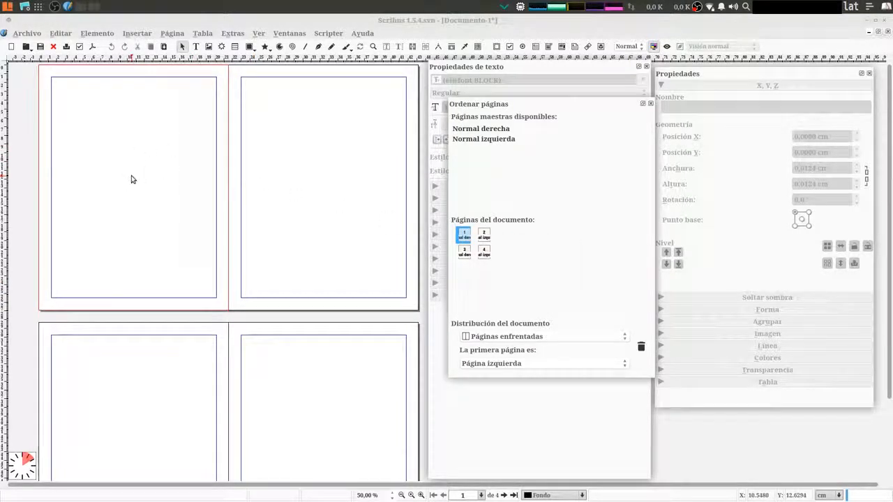
Set the first page to Página derecha and move the Ordenar páginas window over the Propiedades window
click(495, 363)
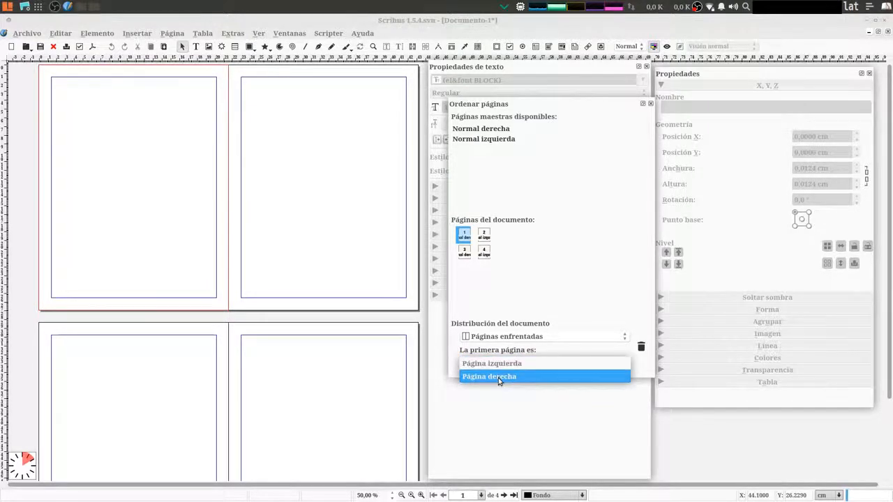
click(498, 376)
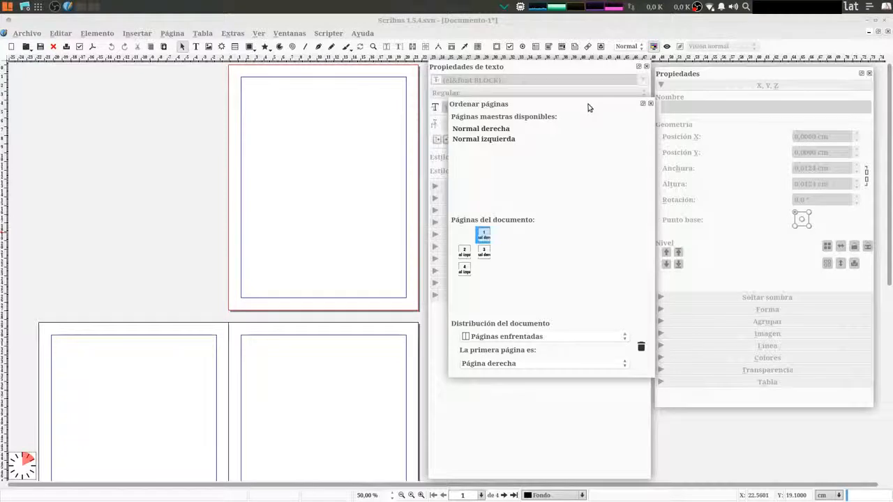
drag(590, 105, 768, 112)
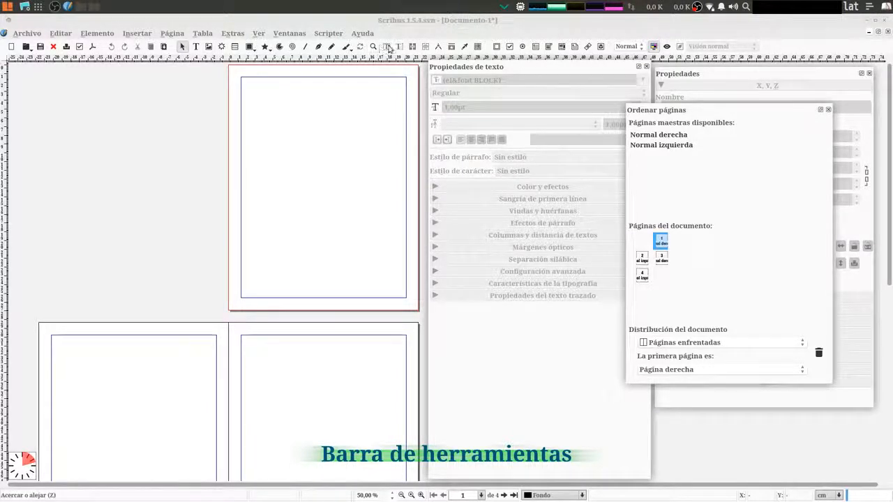
Draw a trial text frame about 8.4 × 11.2 cm from the upper-left margin corner of page 1, and delete it
click(196, 51)
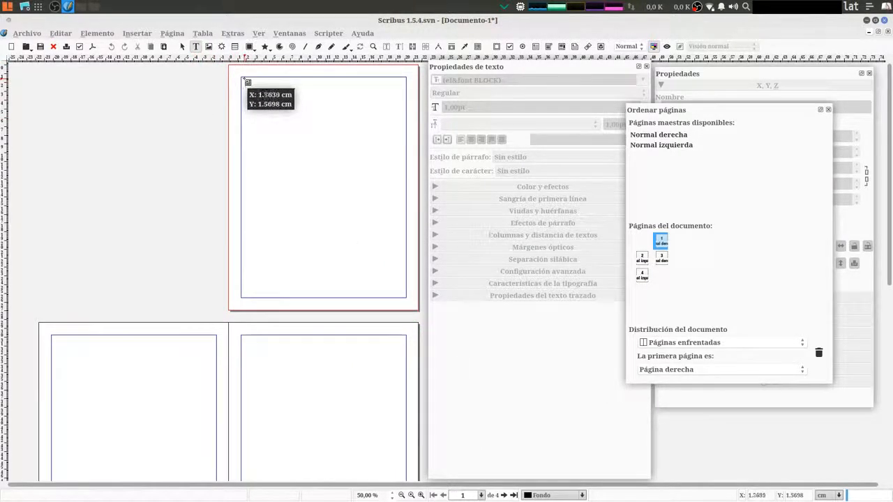
drag(243, 78, 315, 179)
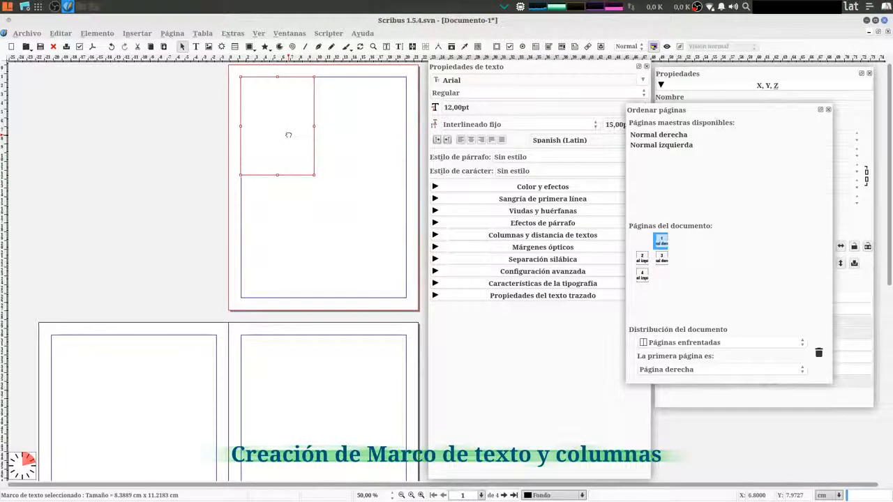
key(Delete)
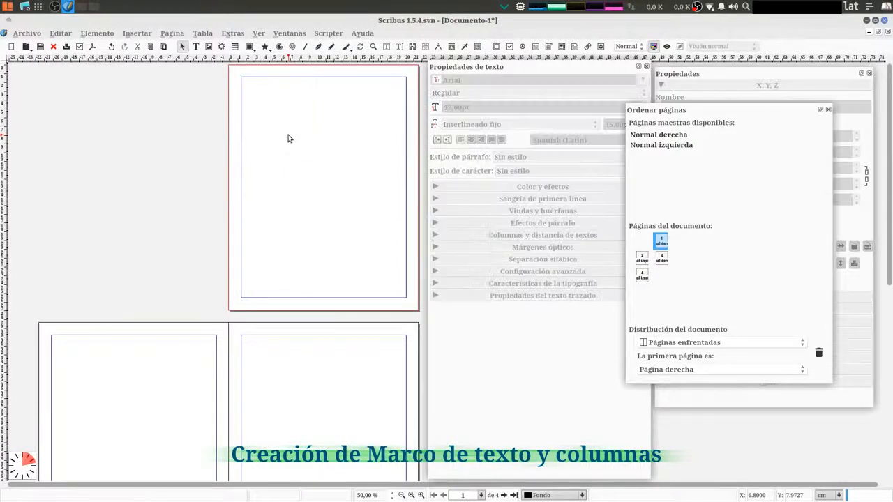
Enable Ajustar a elementos and draw a text frame about 18.8 × 25.1 cm filling the margins of page 1
click(172, 32)
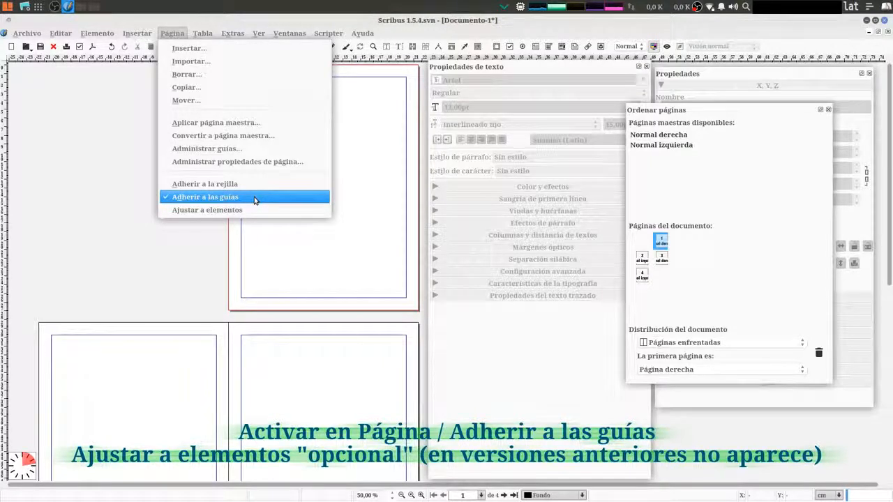
click(202, 211)
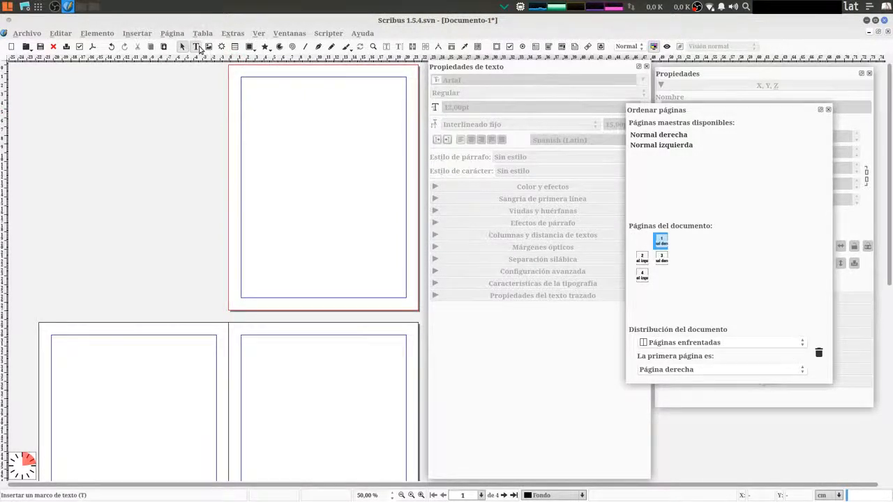
click(197, 48)
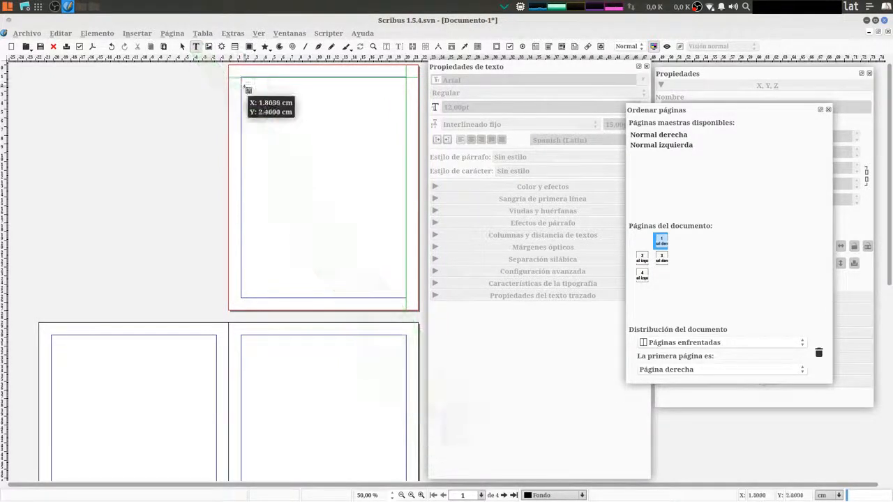
drag(244, 80, 408, 302)
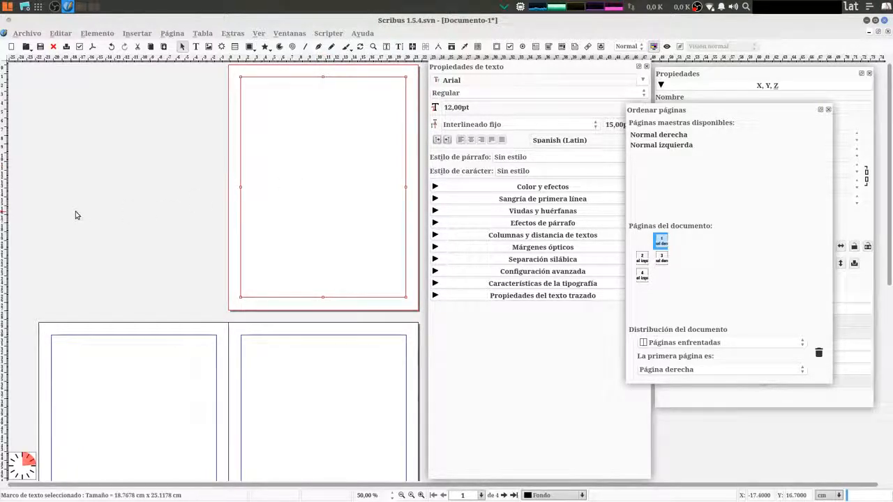
Deselect and reselect the text frame on page 1 to compare how Propiedades de texto responds, leaving the frame selected
click(128, 251)
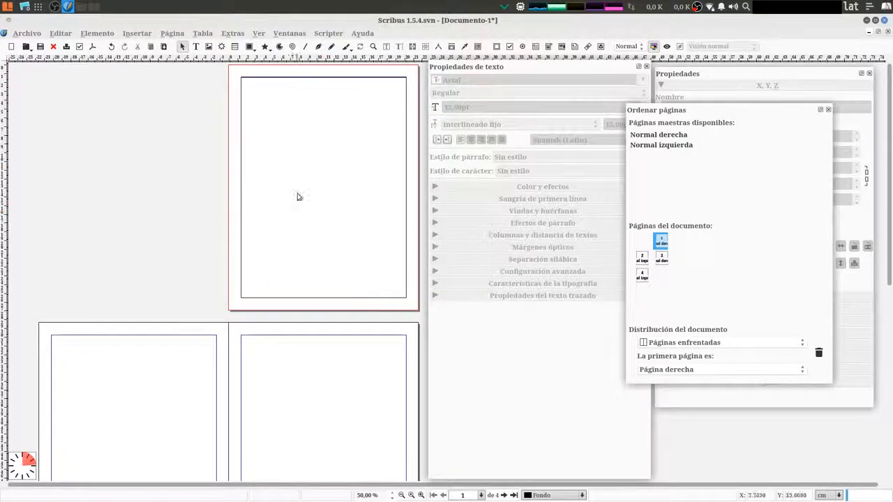
click(302, 160)
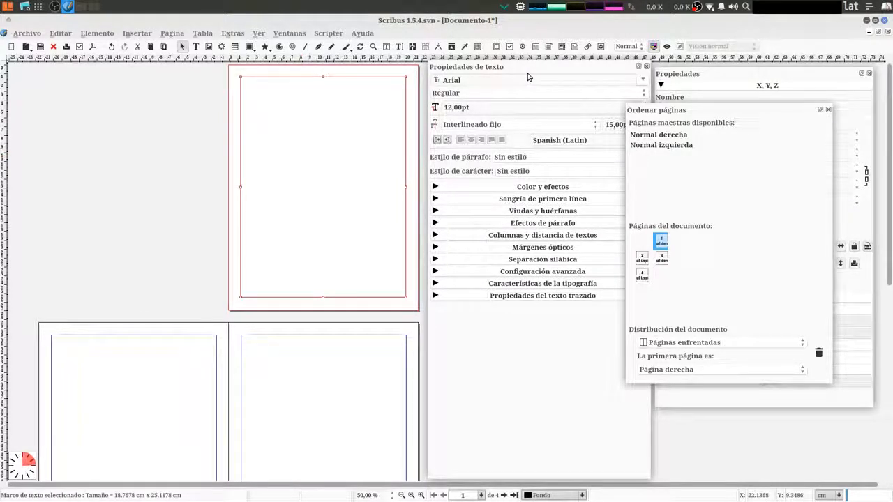
click(159, 161)
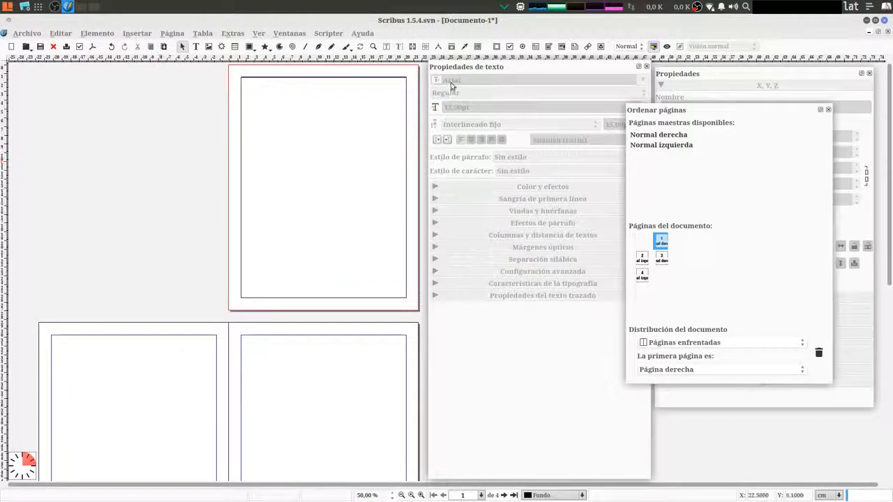
click(311, 165)
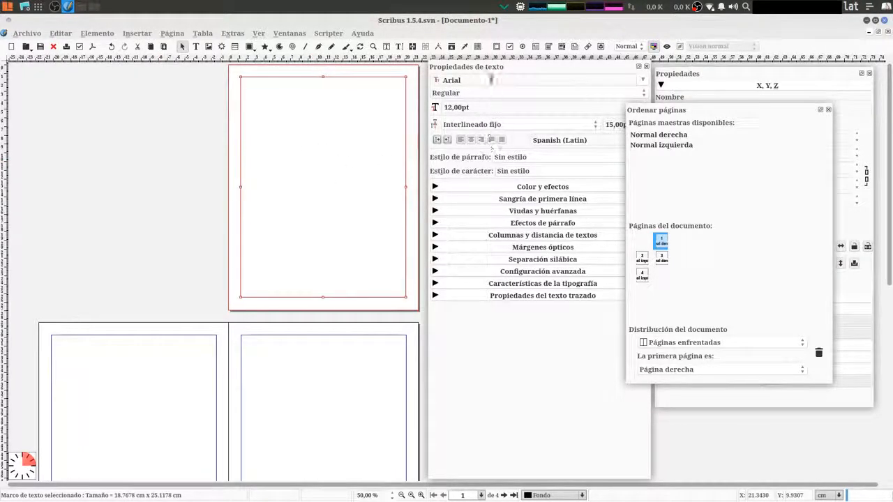
click(325, 372)
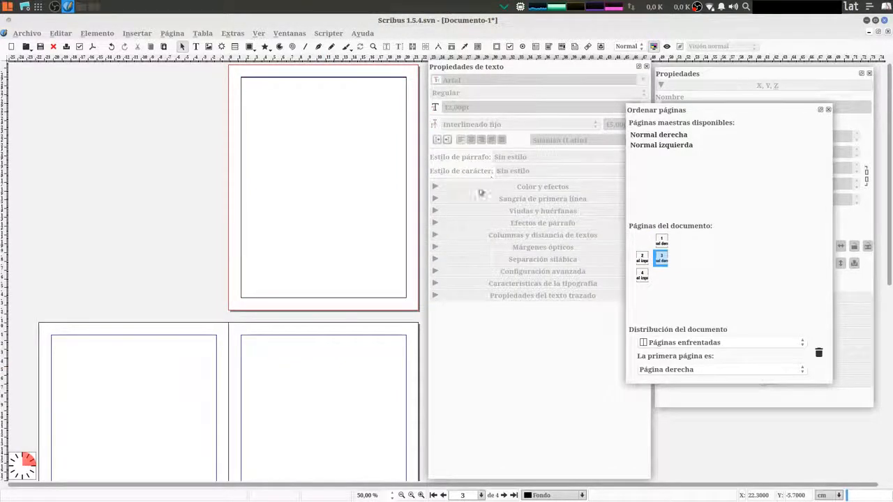
click(321, 149)
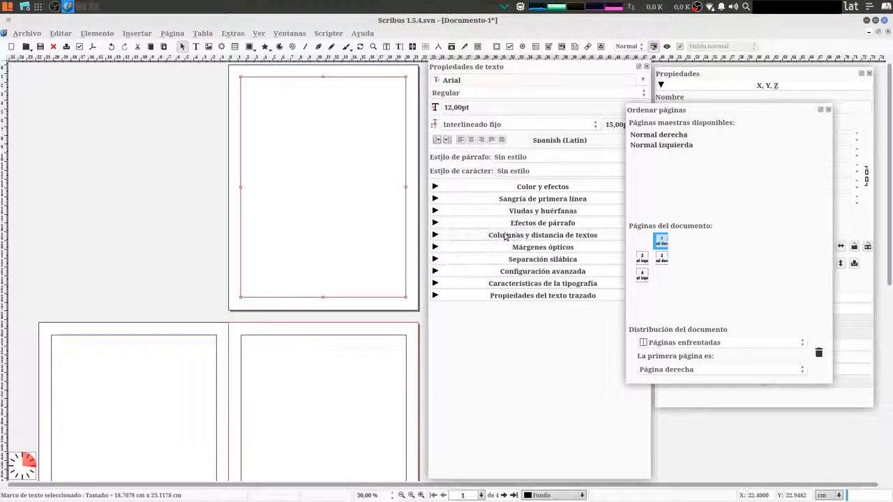
Show the frame's Columnas y distancia de textos settings and try Central vertical alignment before returning it to Arriba
click(435, 236)
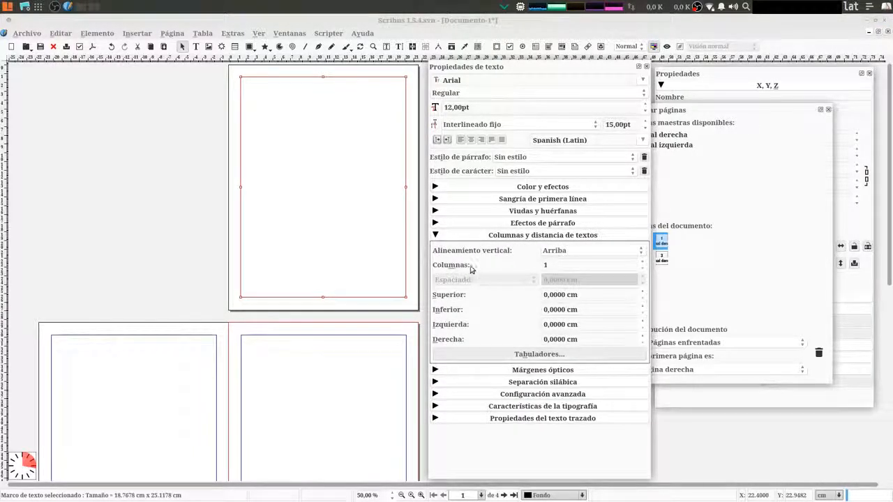
click(547, 254)
key(Escape)
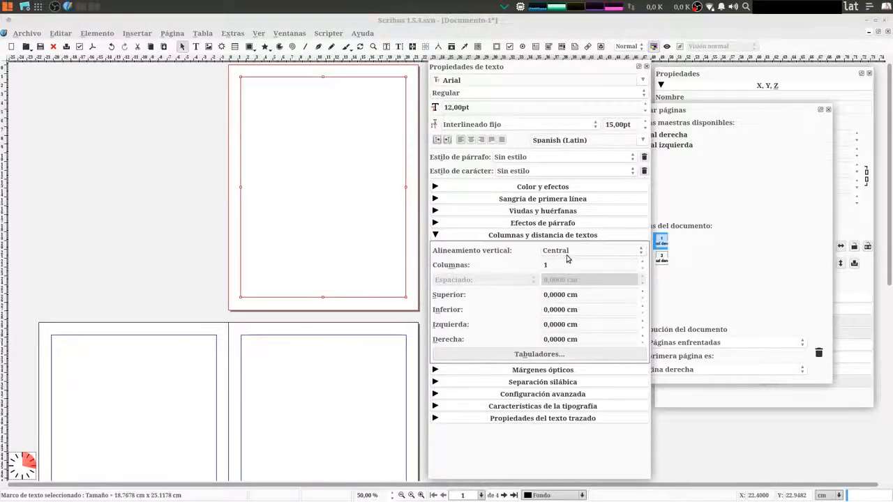
click(567, 257)
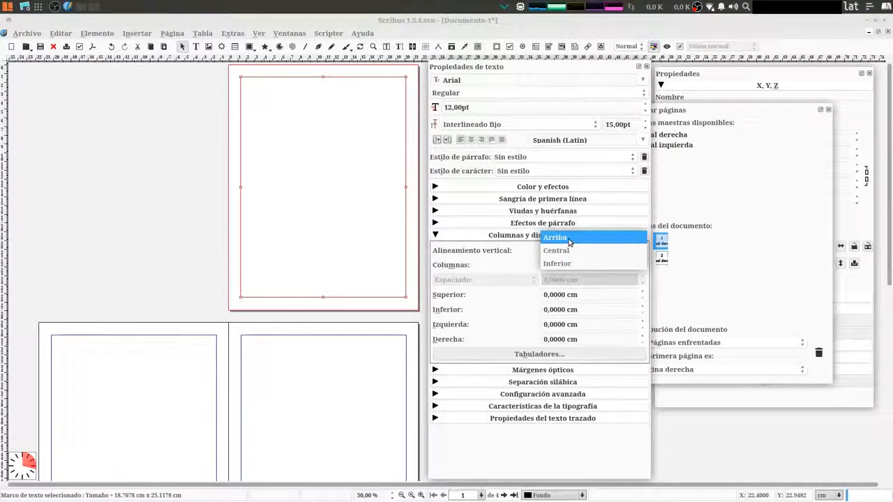
click(570, 239)
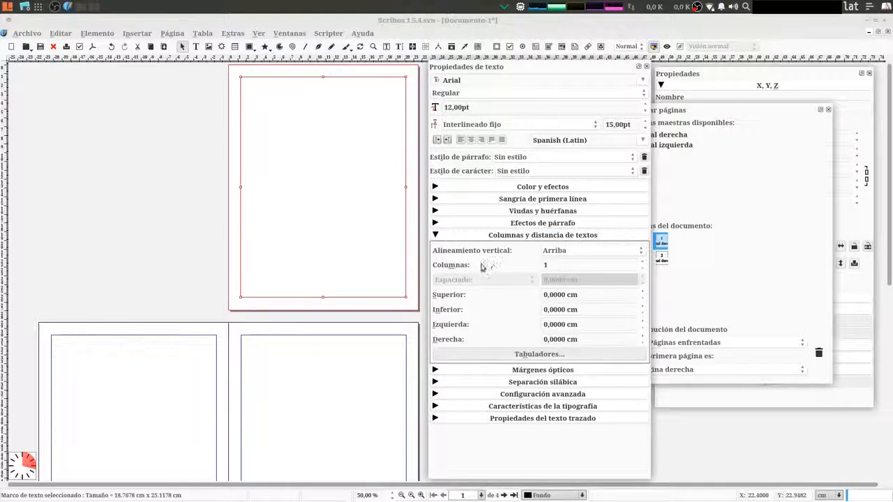
Divide the text frame on page 1 into 2 columns with a spacing of 0.5 cm
double_click(544, 265)
click(643, 264)
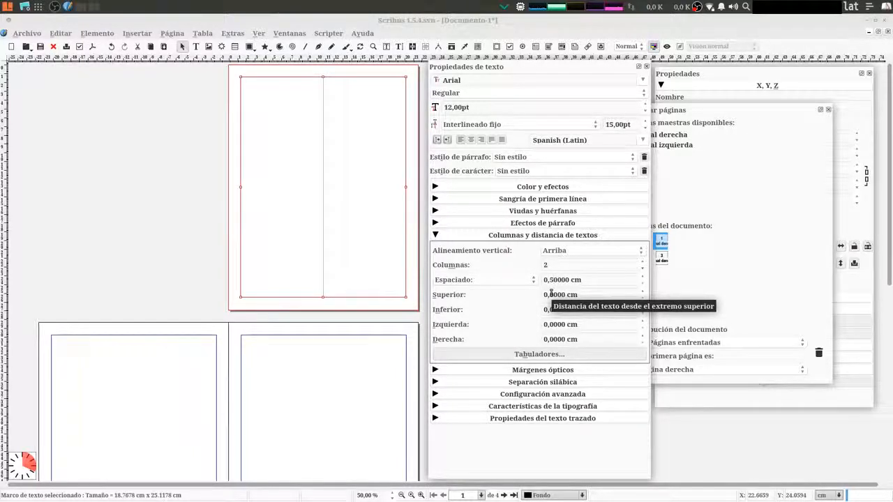
key(Return)
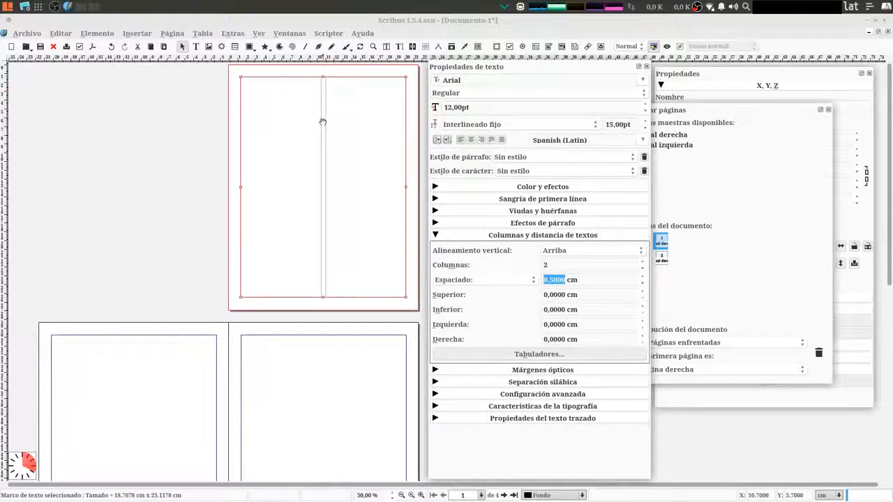
Enlarge the view to 75% and move the Propiedades de texto window off page 1 to uncover the two-column frame
click(327, 150)
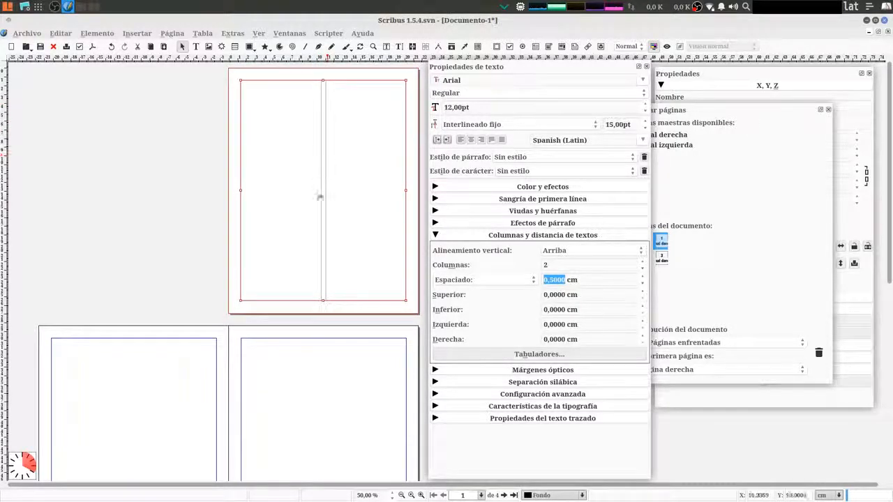
click(421, 495)
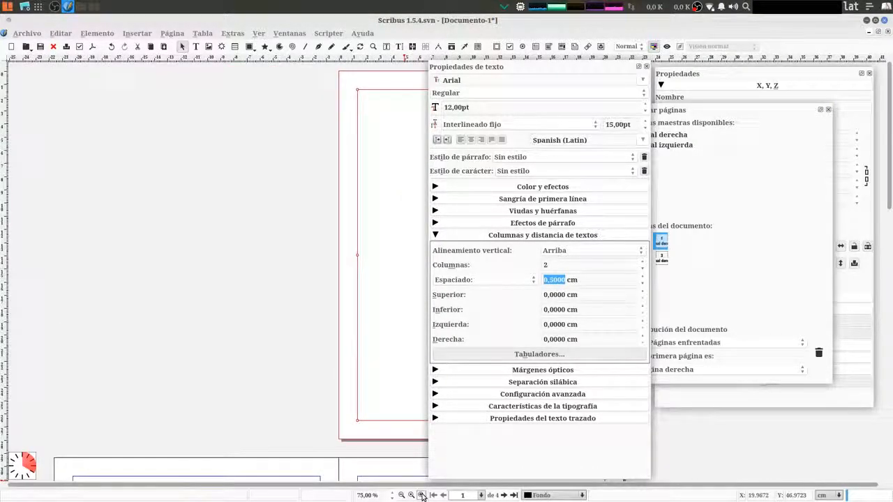
drag(545, 70, 204, 59)
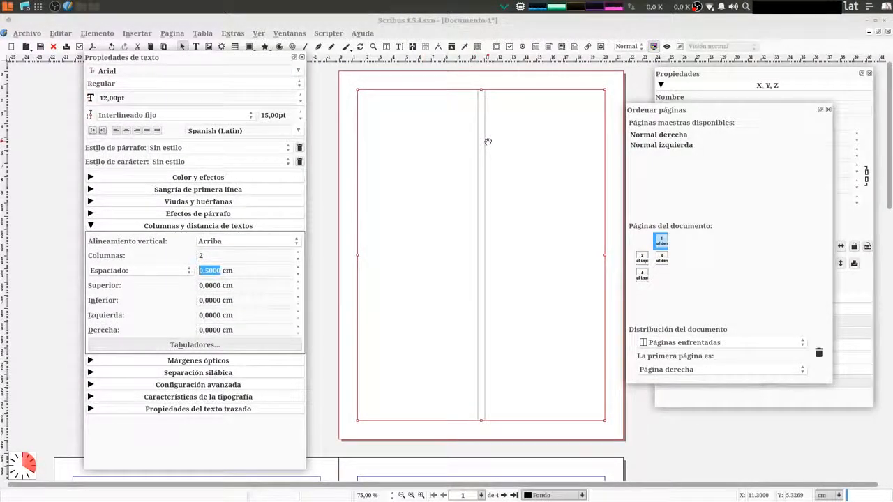
Try dividing the text frame on page 1 into 3 columns
click(298, 253)
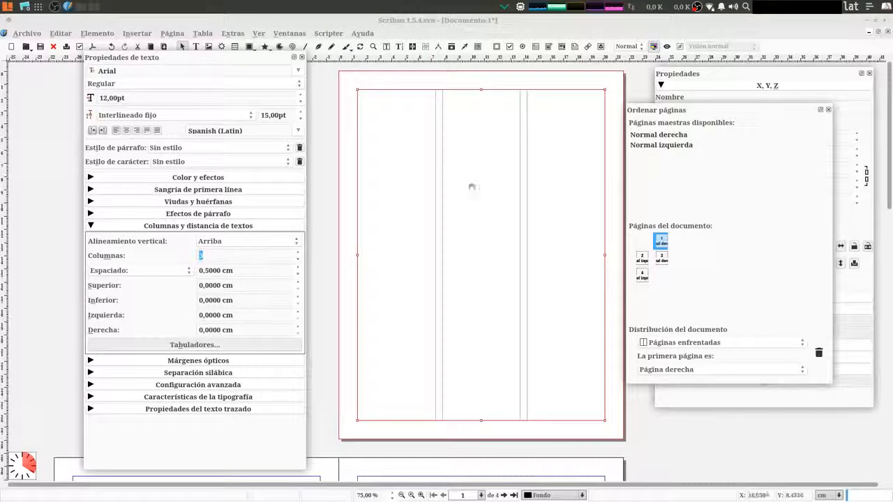
click(216, 253)
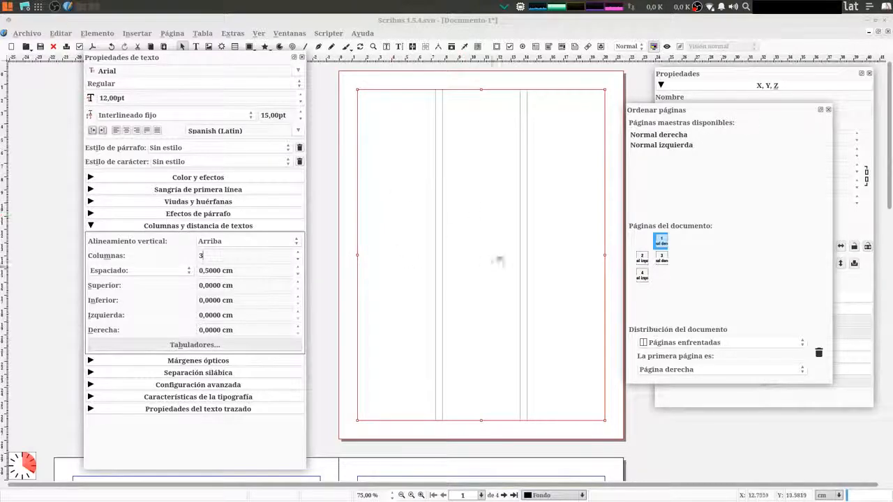
click(223, 273)
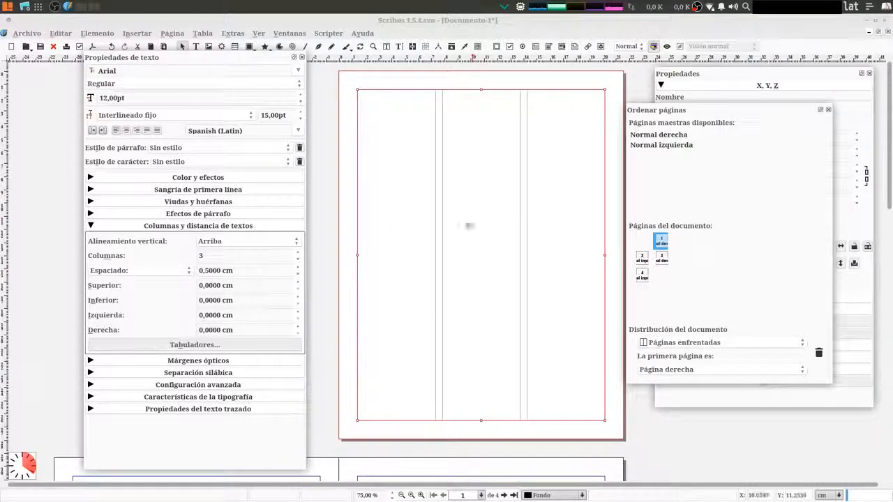
Switch the frame's column measure from Espaciado to Anchura and back to Espaciado
click(147, 274)
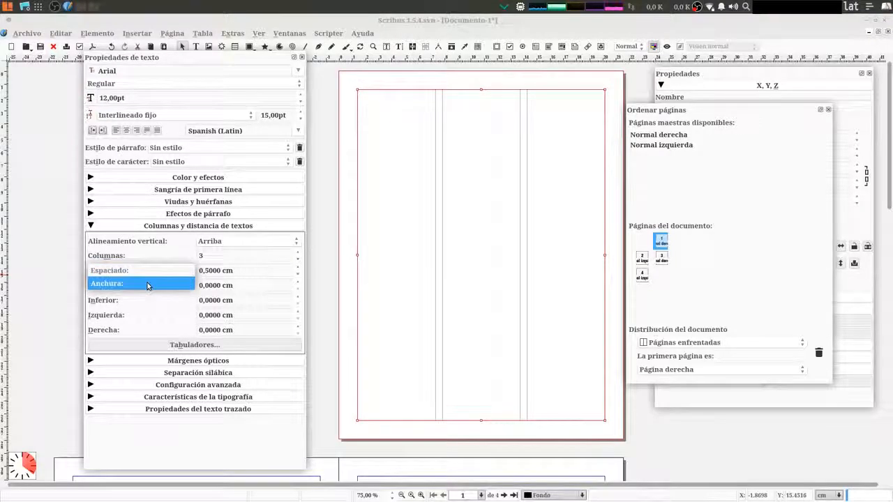
click(147, 285)
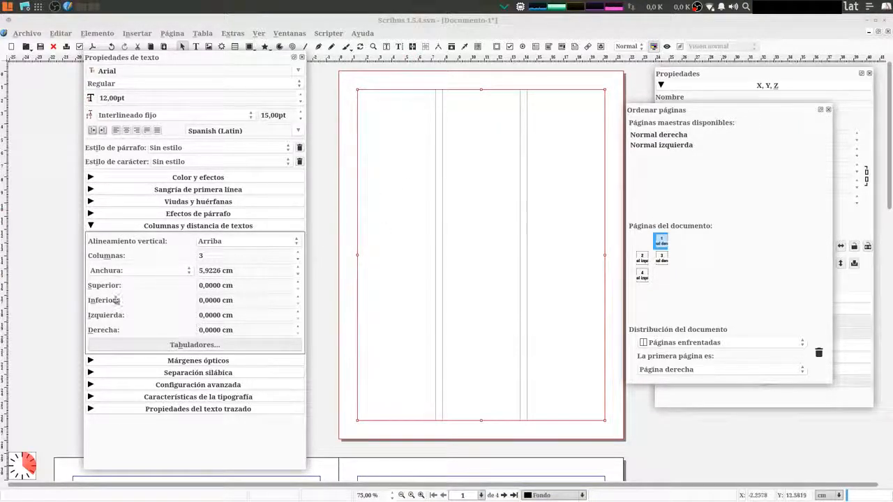
click(129, 271)
click(135, 258)
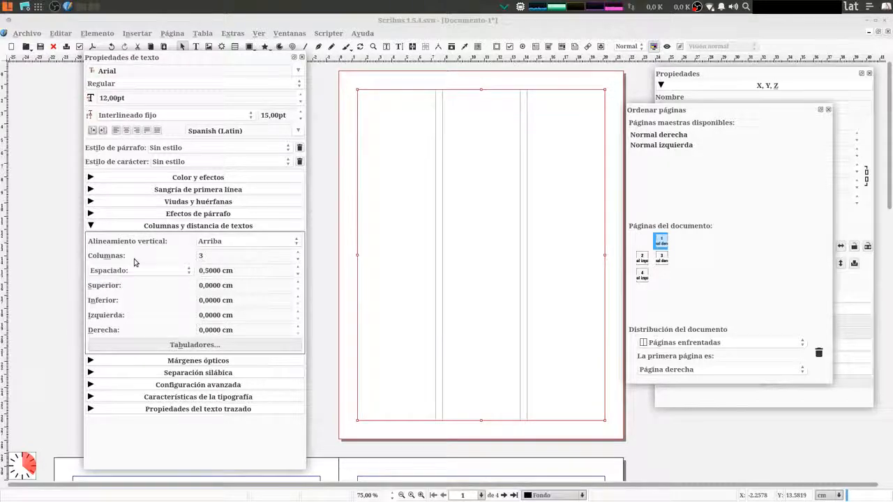
Return the text frame on page 1 to 2 columns
click(298, 259)
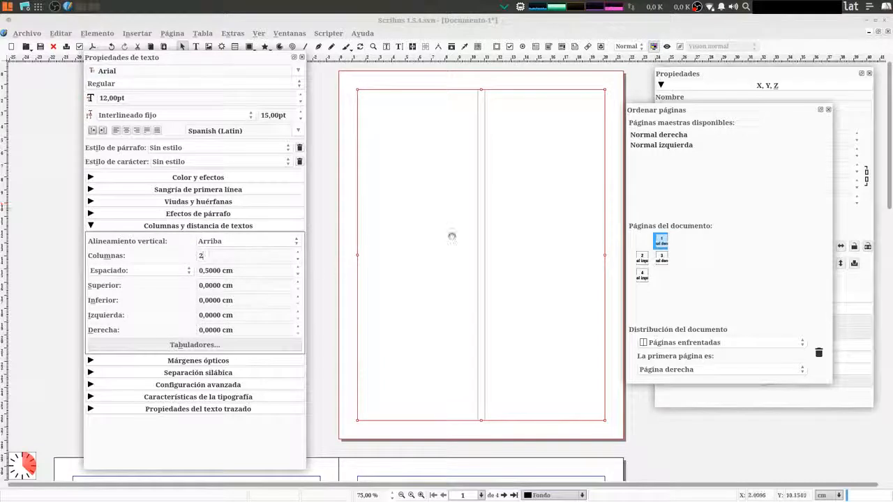
click(425, 210)
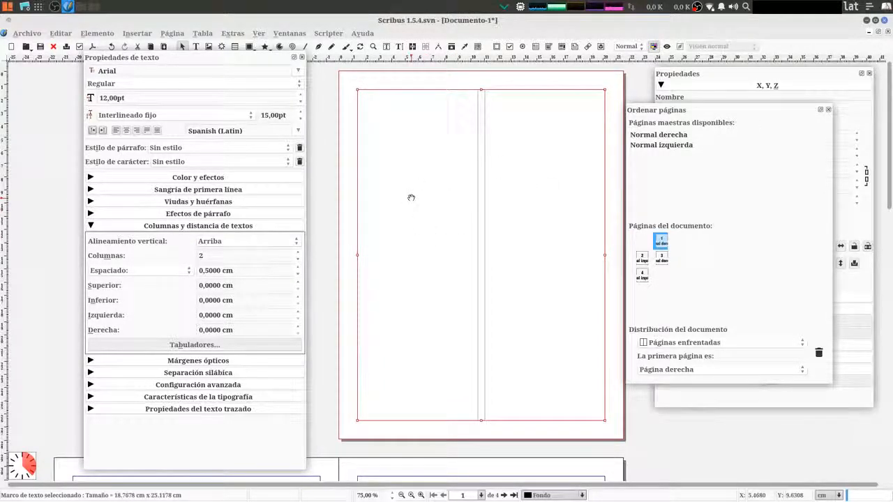
Draw a text frame filling the margins of page 3, about 18.77 × 25.12 cm
scroll(411, 199, down, 5)
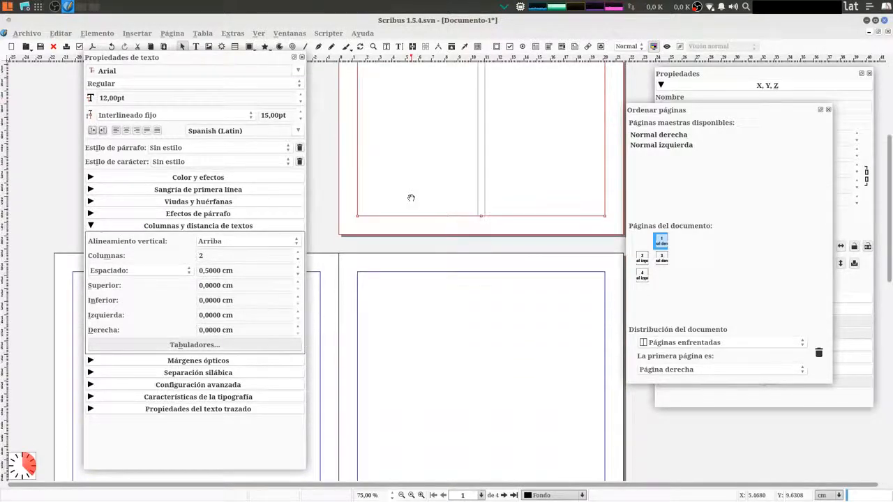
scroll(411, 198, down, 4)
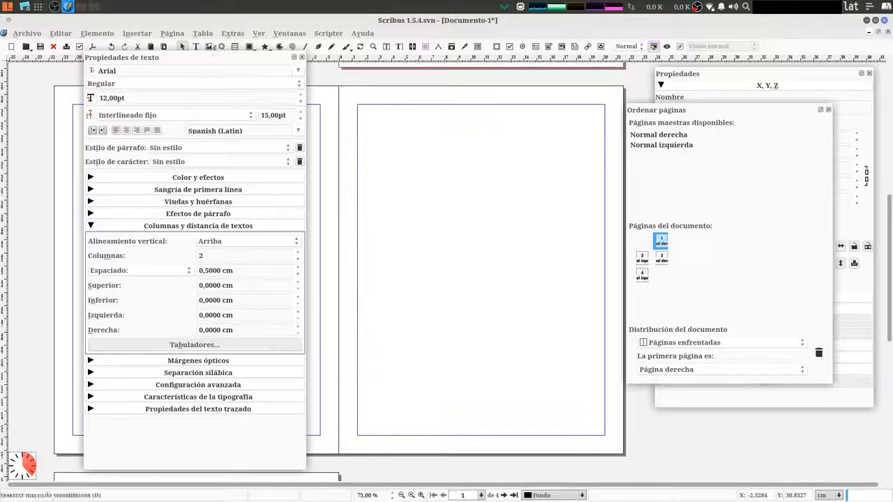
drag(199, 62, 198, 70)
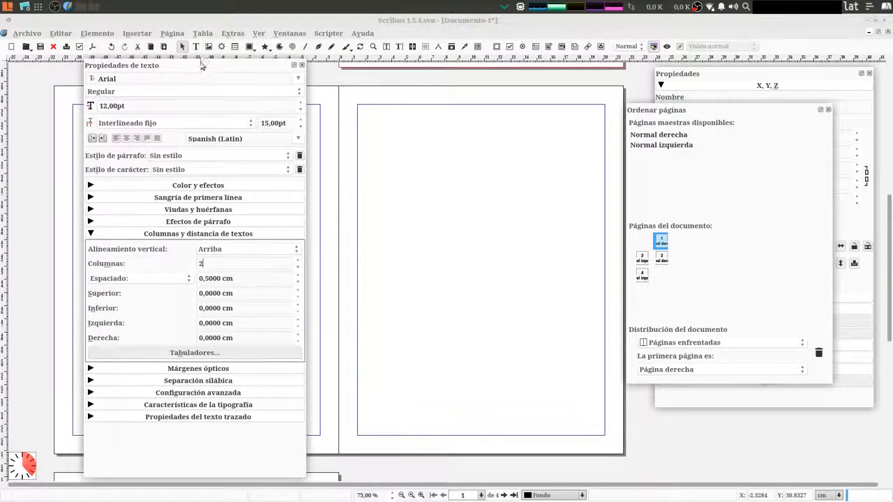
click(197, 47)
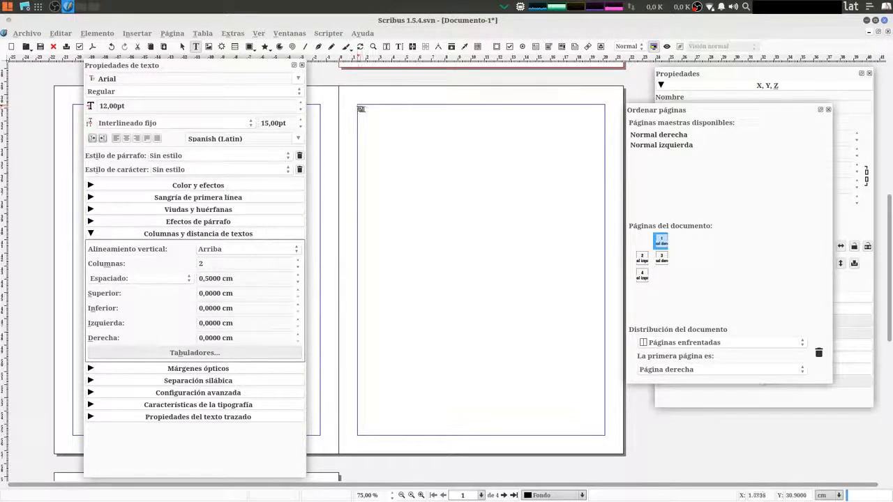
mouse_move(360, 107)
mouse_down()
mouse_move(432, 216)
mouse_move(518, 395)
mouse_move(575, 439)
mouse_move(604, 447)
mouse_move(603, 437)
mouse_up()
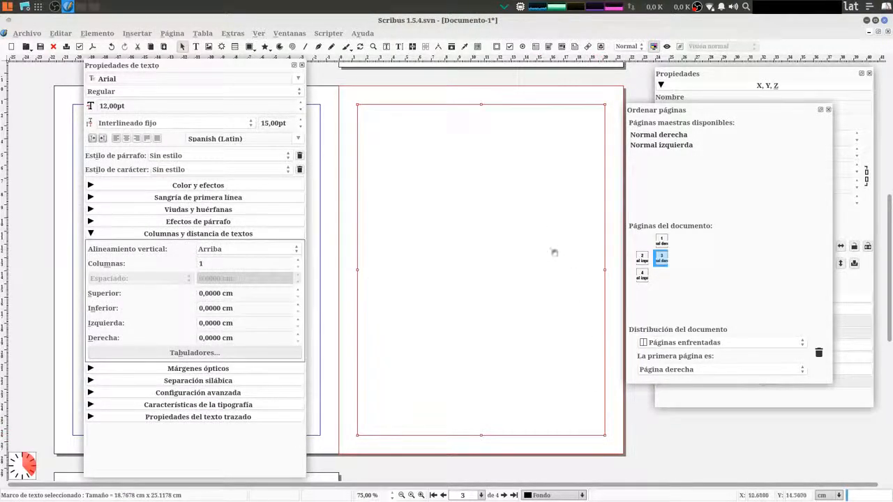
Divide the text frame on page 3 into 2 columns with a spacing of 0.5 cm
click(299, 260)
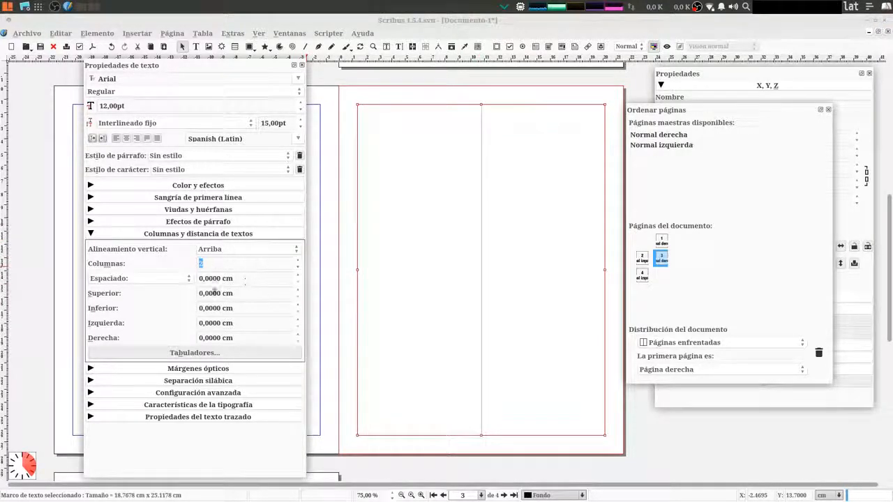
click(206, 278)
scroll(205, 280, up, 5)
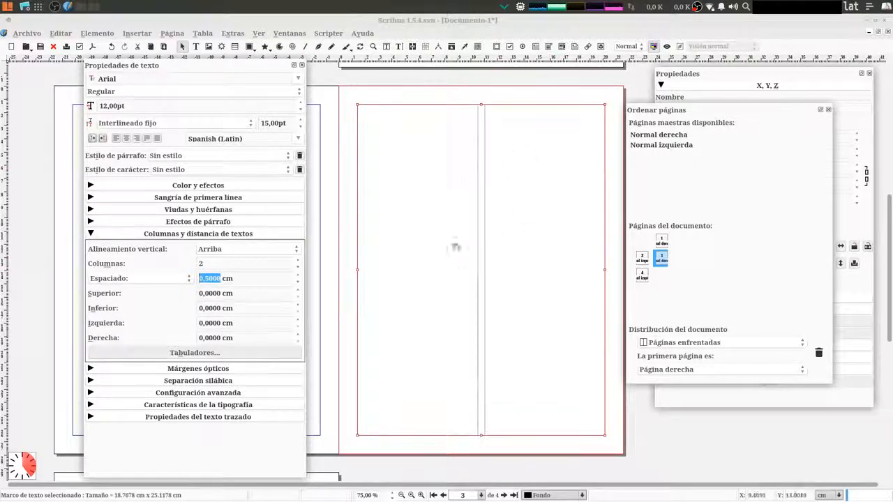
Compare the two-column text frames on pages 1 and 3 and deselect the page 3 frame
scroll(489, 258, up, 6)
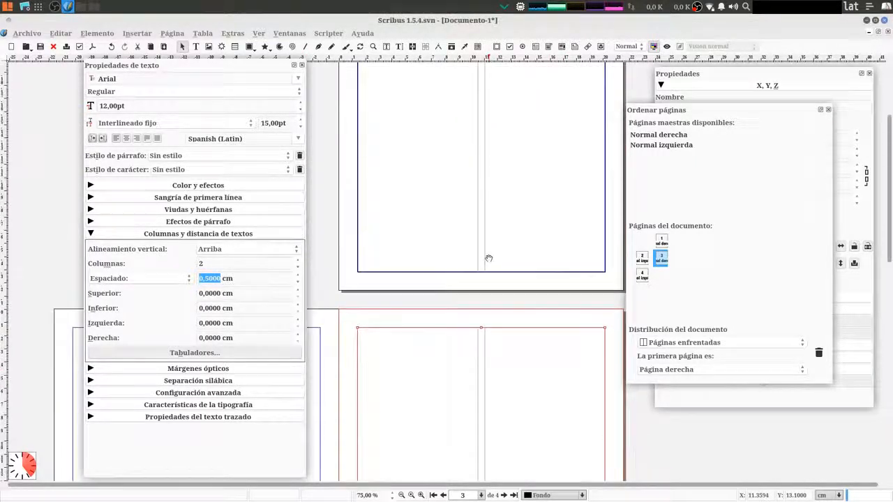
scroll(489, 258, up, 2)
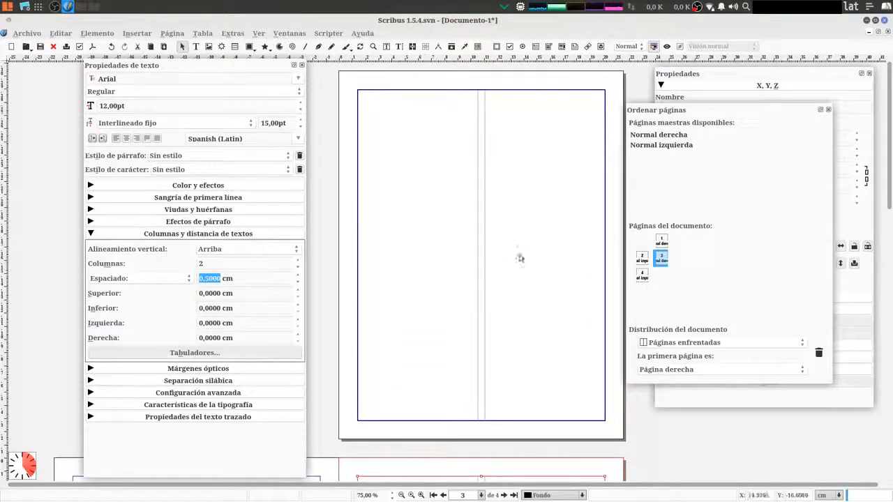
scroll(454, 241, down, 8)
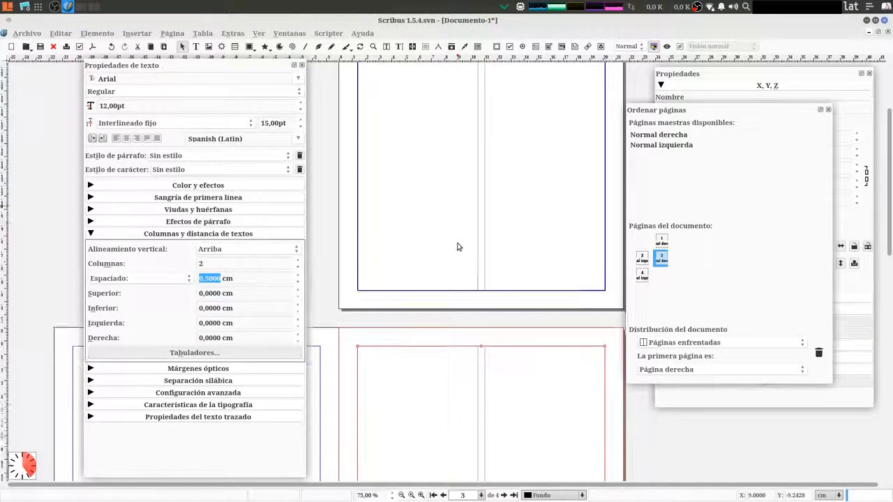
scroll(458, 247, down, 4)
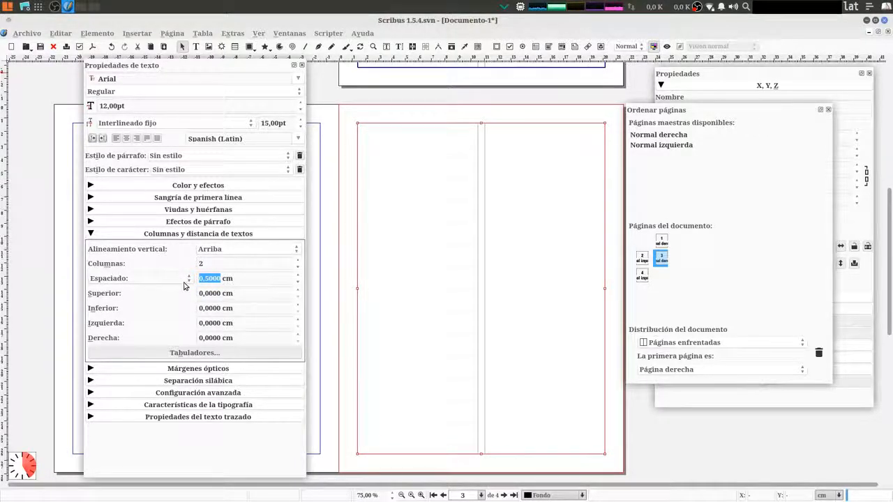
click(505, 458)
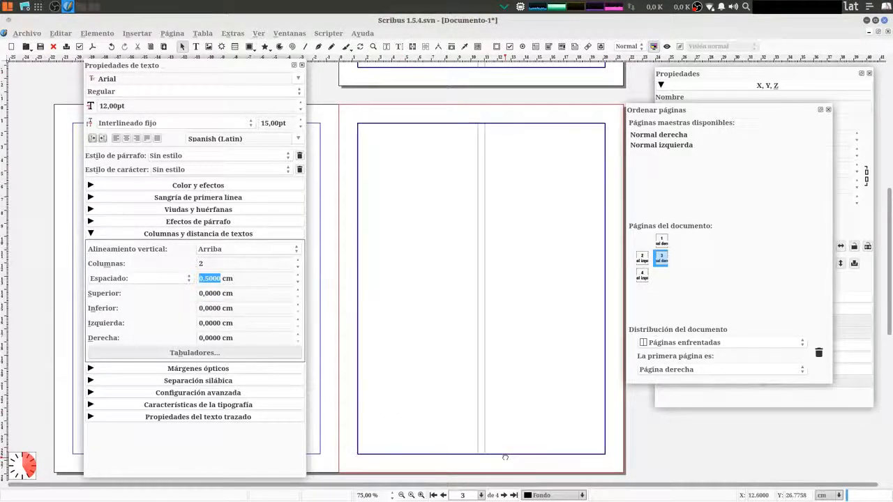